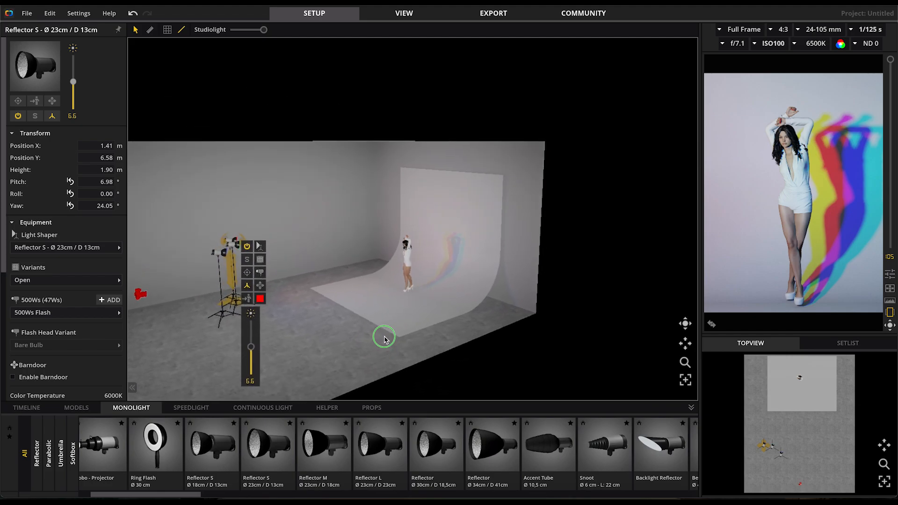
# Move the blue light stand across the studio floor, closer to the red and green lights
pyautogui.click(290, 289)
pyautogui.scroll(5, 289, 288)
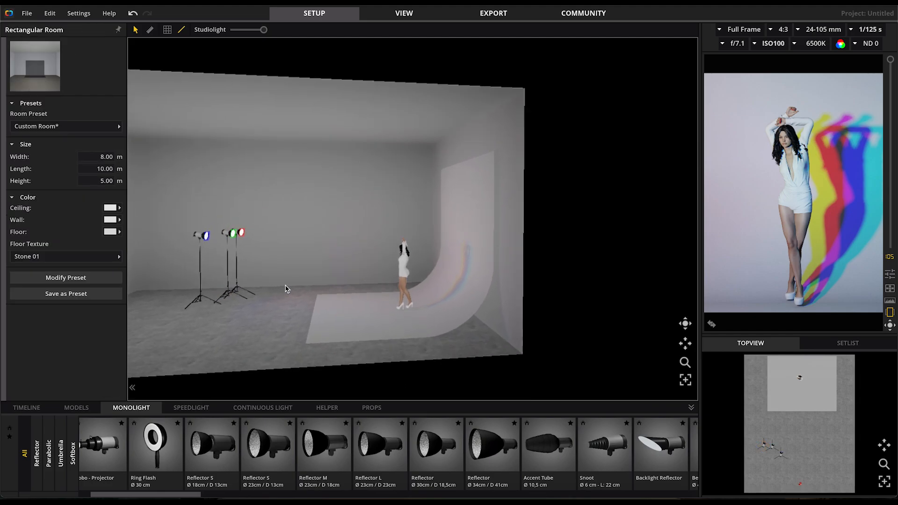
pyautogui.moveTo(265, 309); pyautogui.dragTo(222, 326)
pyautogui.click(218, 322)
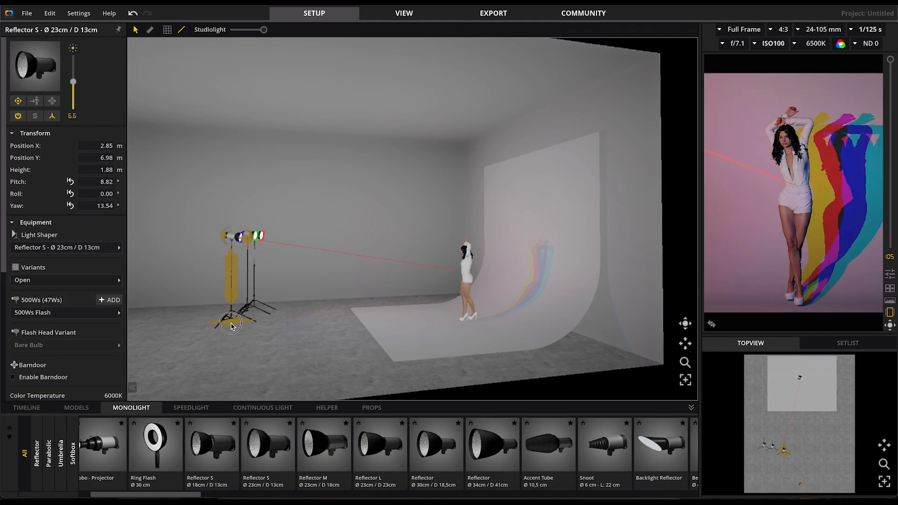
# Move the red light to about X 1.39 m, Y 6.50 m and turn its head to a yaw of about 29.52°
pyautogui.moveTo(278, 329); pyautogui.dragTo(377, 338)
pyautogui.moveTo(496, 379); pyautogui.dragTo(480, 378)
pyautogui.click(383, 240)
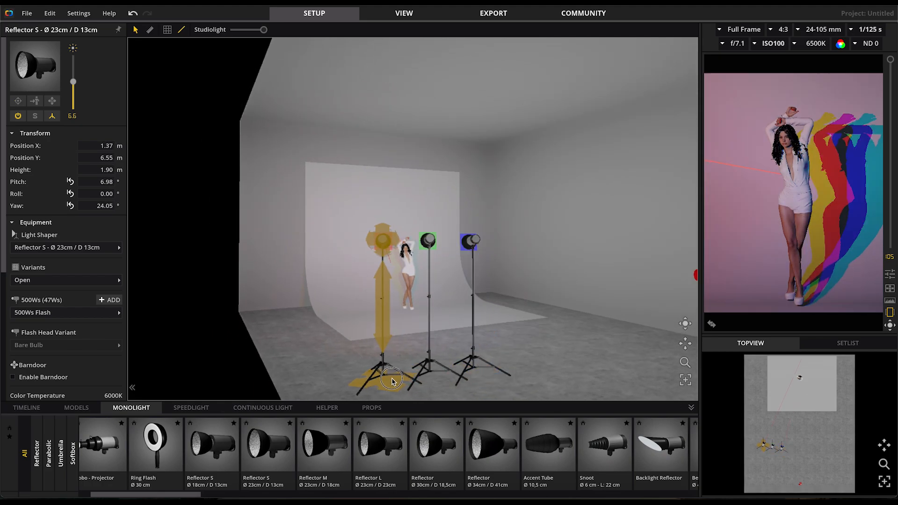
pyautogui.moveTo(370, 242); pyautogui.dragTo(353, 237)
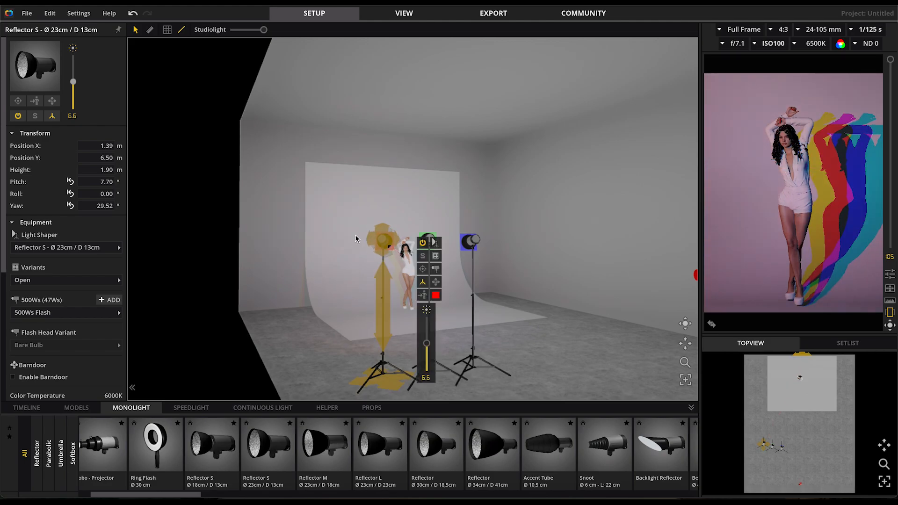
# Move the green and blue lights closer to the red one, placing the blue at about X 2.49 m, Y 6.64 m, 1.90 m high
pyautogui.click(442, 380)
pyautogui.moveTo(441, 381); pyautogui.dragTo(467, 376)
pyautogui.click(485, 378)
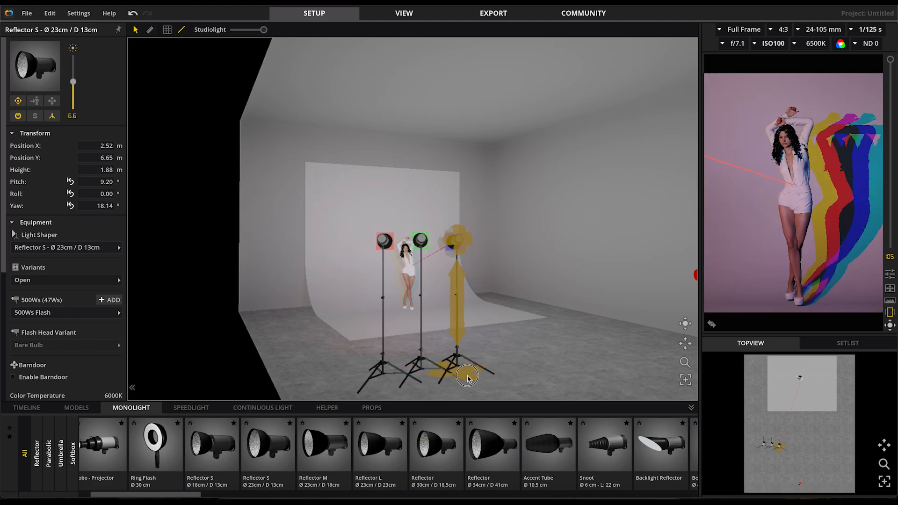
pyautogui.moveTo(458, 293); pyautogui.dragTo(457, 293)
pyautogui.moveTo(464, 240); pyautogui.dragTo(467, 241)
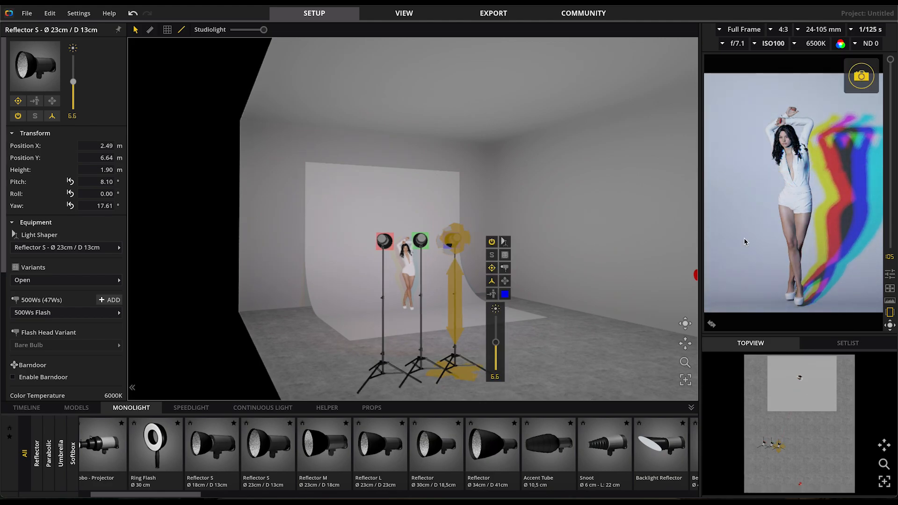
# Move the camera back to about X 4.05 m, Y 9.59 m, lower it to about 1.61 m and re-aim it at the model
pyautogui.moveTo(614, 336); pyautogui.dragTo(539, 349, button='right')
pyautogui.click(473, 358)
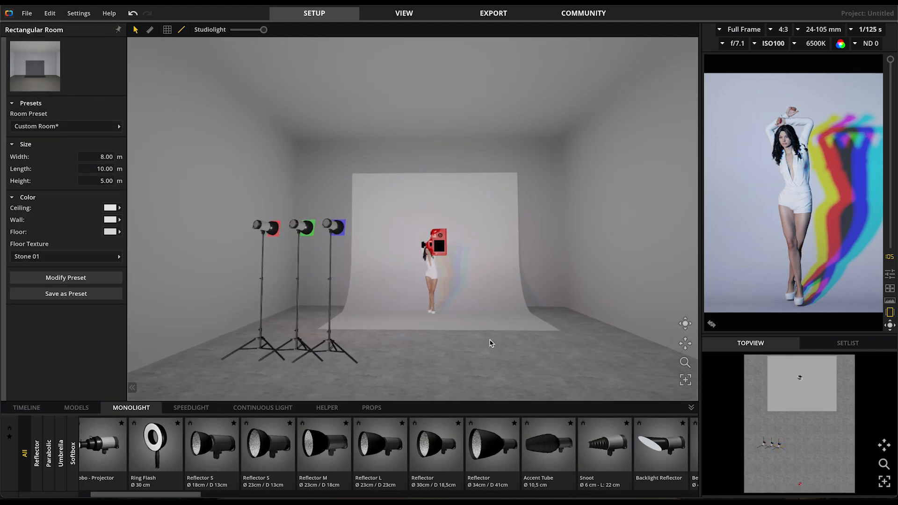
pyautogui.click(429, 280)
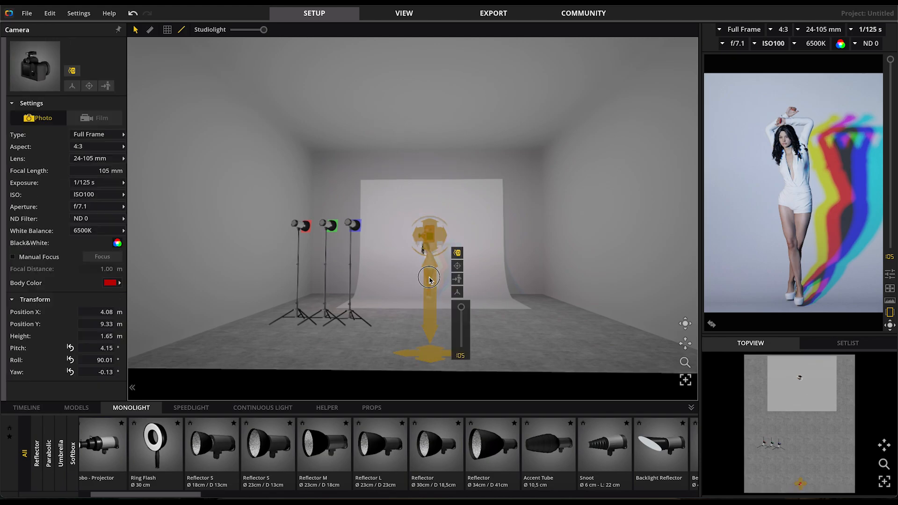
pyautogui.moveTo(429, 282); pyautogui.dragTo(431, 364)
pyautogui.moveTo(431, 228); pyautogui.dragTo(430, 229)
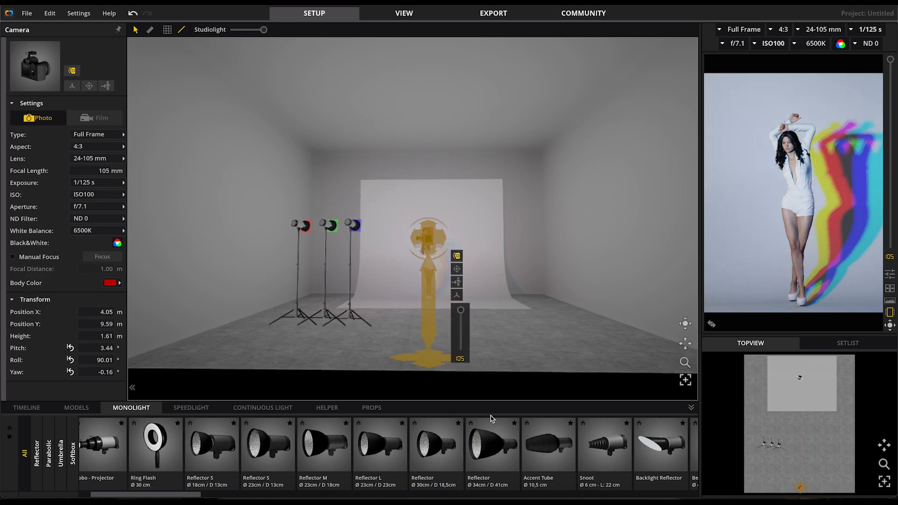
# Move the red light outward to about X 1.16 m, Y 6.66 m
pyautogui.moveTo(361, 353); pyautogui.dragTo(410, 352)
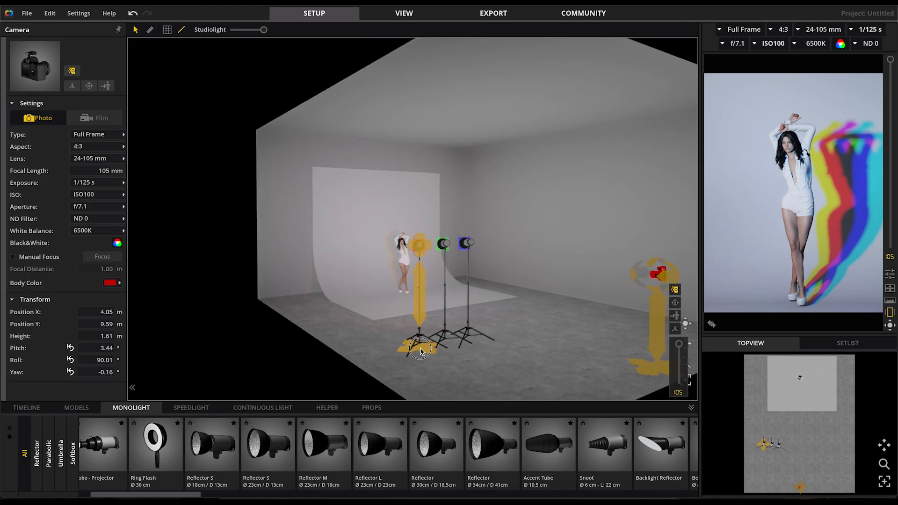
pyautogui.click(418, 351)
pyautogui.moveTo(413, 350); pyautogui.dragTo(418, 353)
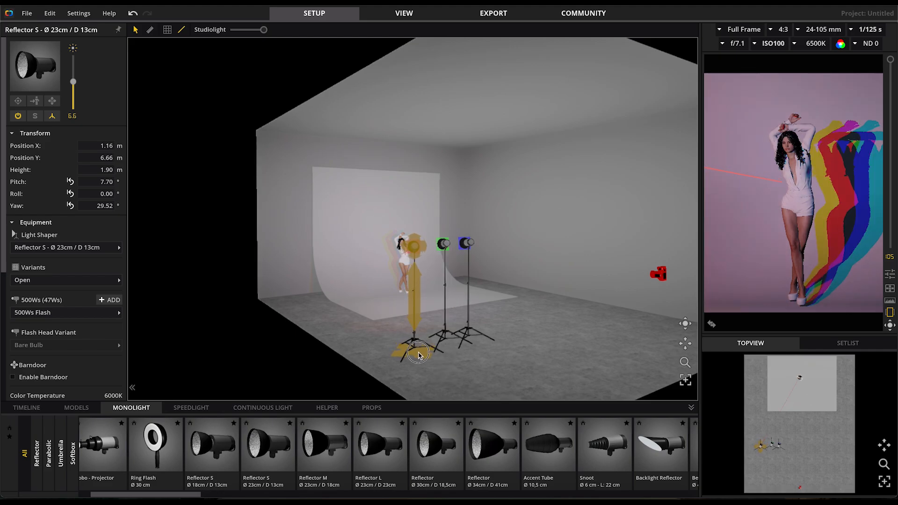
# Reposition the green and blue lights beside the red one, then nudge the red light to about X 1.18 m, Y 6.69 m
pyautogui.click(472, 358)
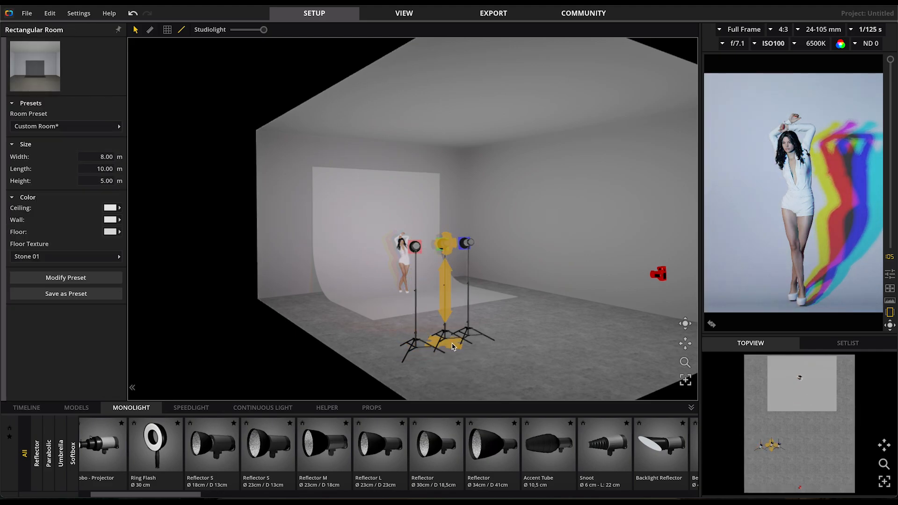
pyautogui.click(452, 349)
pyautogui.click(495, 345)
pyautogui.click(478, 341)
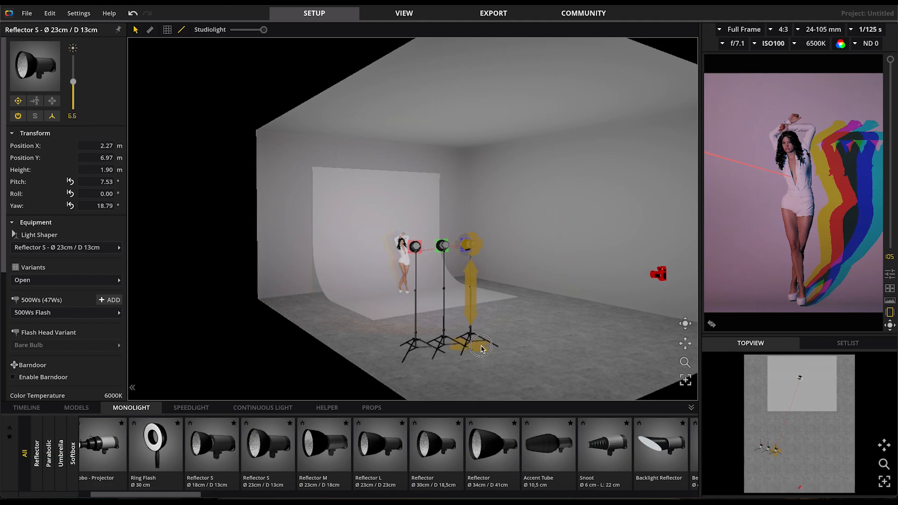
pyautogui.moveTo(535, 357); pyautogui.dragTo(521, 360, button='right')
pyautogui.moveTo(410, 373); pyautogui.dragTo(356, 379)
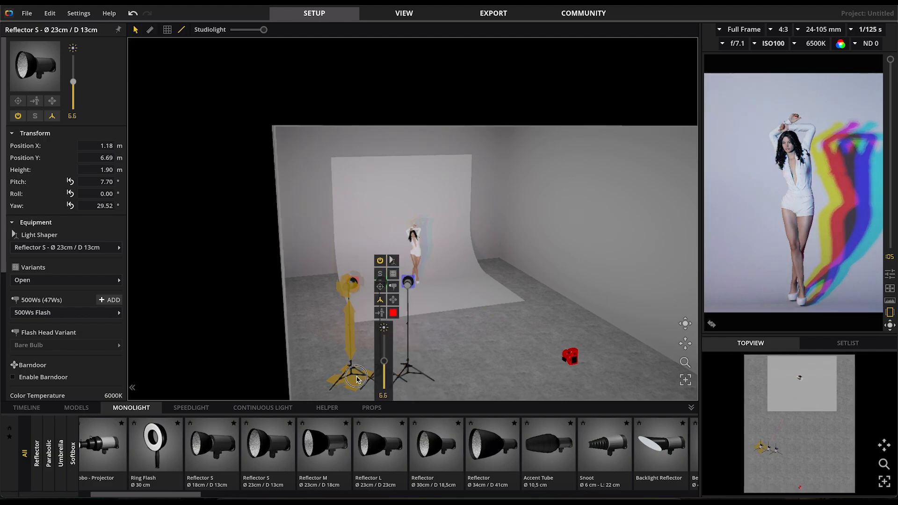
# Examine the setup from the front and inspect the coloured shadows in the enlarged camera preview
pyautogui.click(475, 388)
pyautogui.moveTo(515, 381); pyautogui.dragTo(489, 367)
pyautogui.scroll(5, 434, 327)
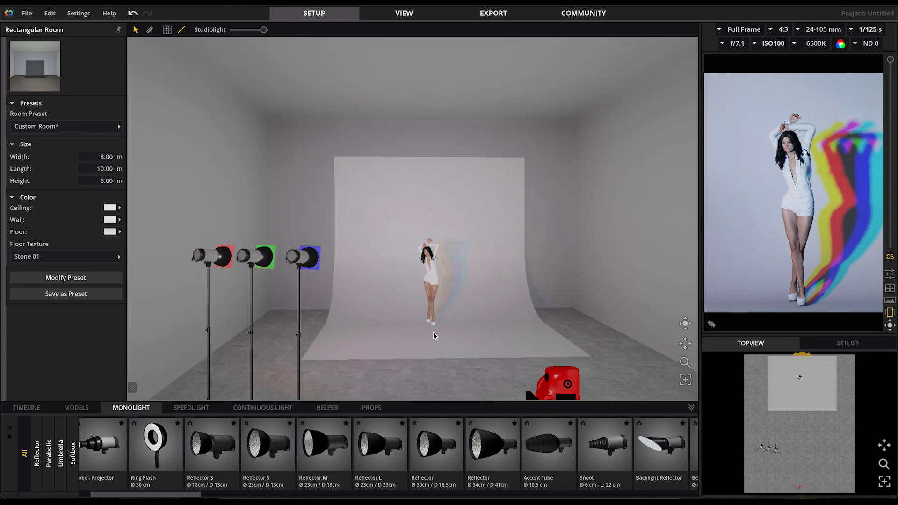
pyautogui.scroll(3, 434, 335)
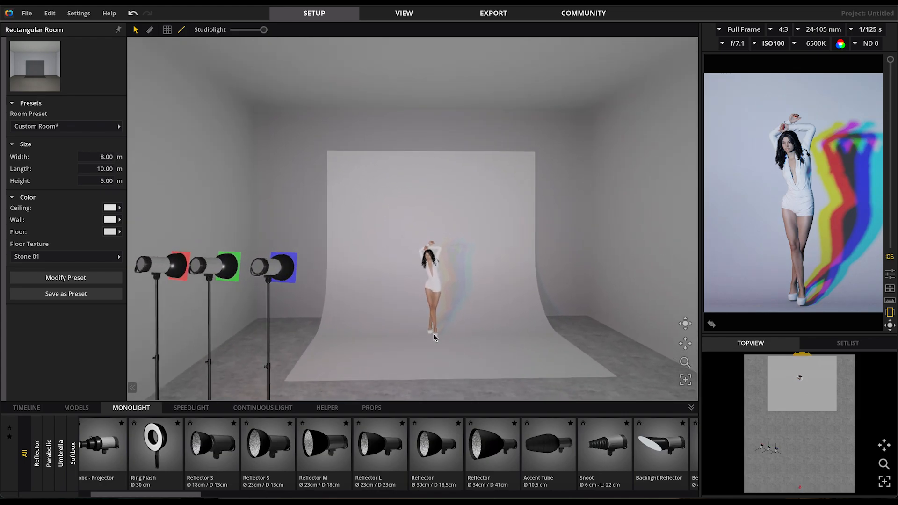
pyautogui.click(712, 324)
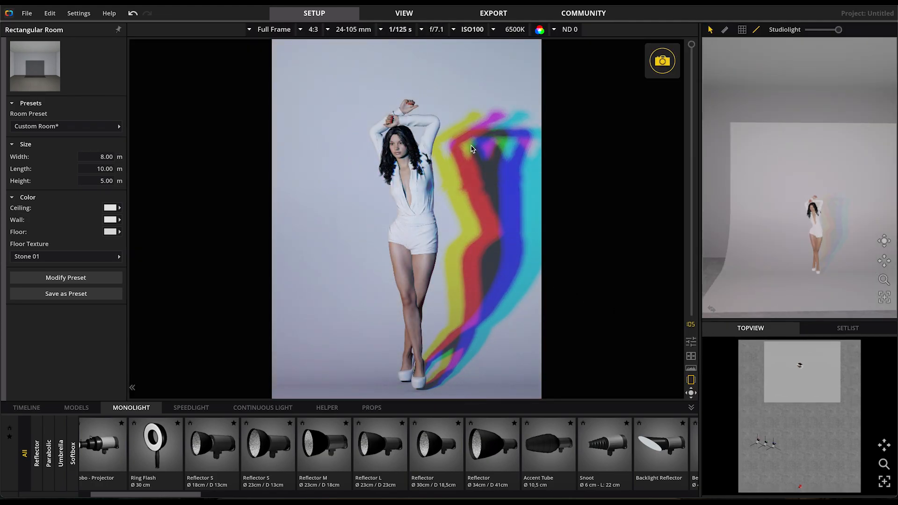
pyautogui.click(713, 308)
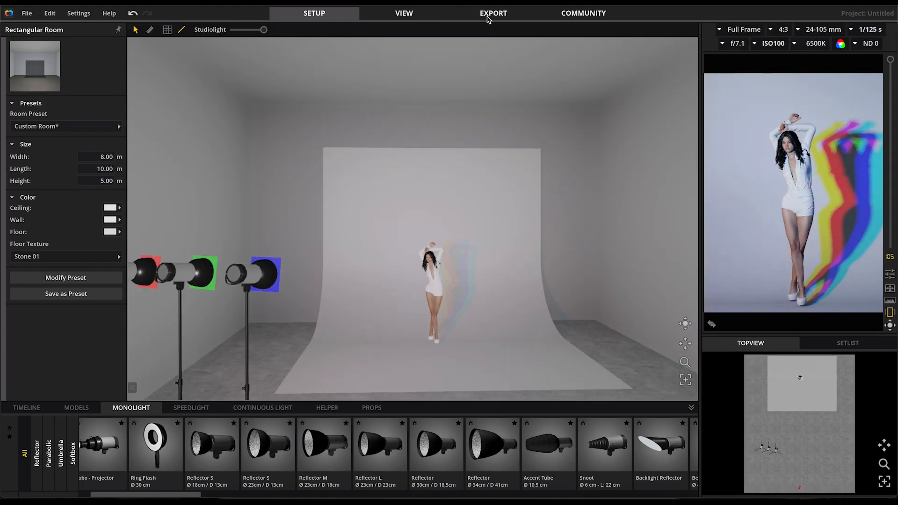
# Go to the export page, choose the three-panel setplan template with the large top view, and set its resolution to 3840 px
pyautogui.click(486, 16)
pyautogui.click(469, 282)
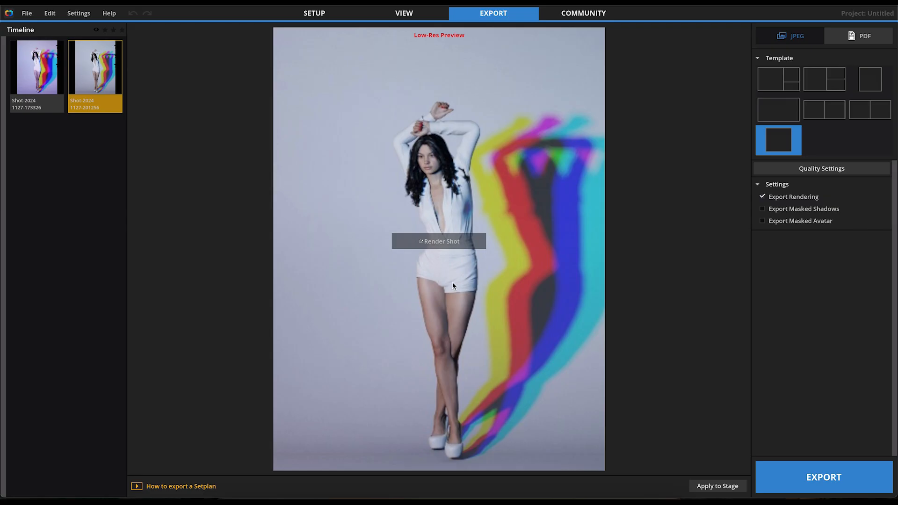
pyautogui.click(777, 82)
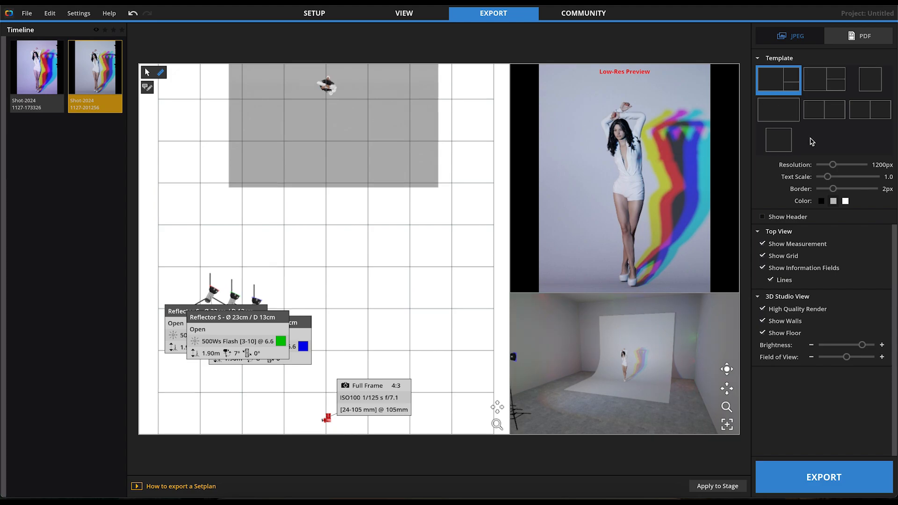
pyautogui.moveTo(833, 164); pyautogui.dragTo(863, 164)
# Frame the setplan's 3D studio view frontally with the lights and camera included, then switch to the single-image portrait template
pyautogui.scroll(-5, 637, 358)
pyautogui.moveTo(637, 359); pyautogui.dragTo(638, 381)
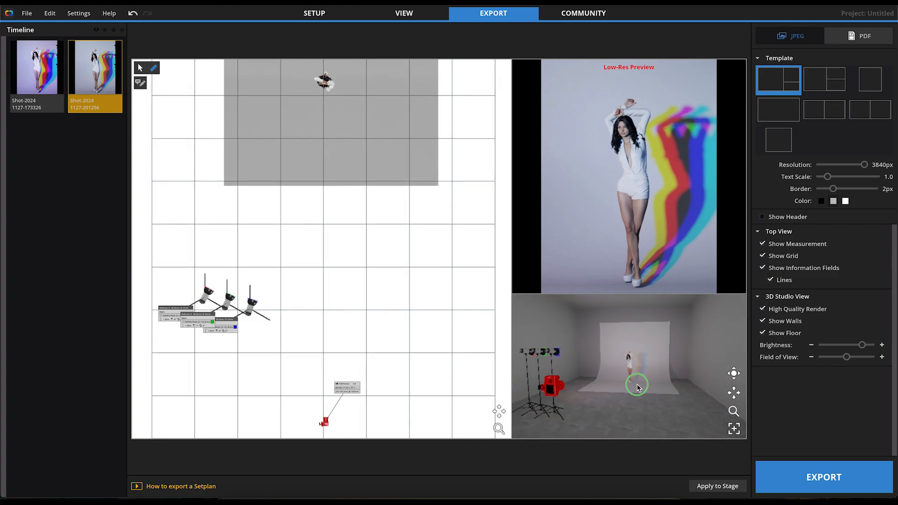
pyautogui.click(781, 145)
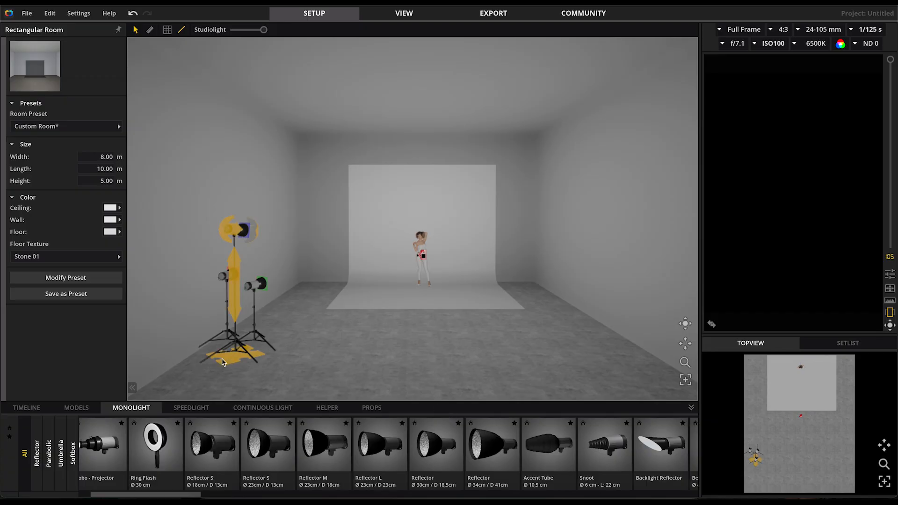
# Move the blue light to about X 4.97 m, Y 5.93 m and the green to about X 3.70 m, Y 5.53 m, switching both on
pyautogui.moveTo(229, 362); pyautogui.dragTo(465, 335)
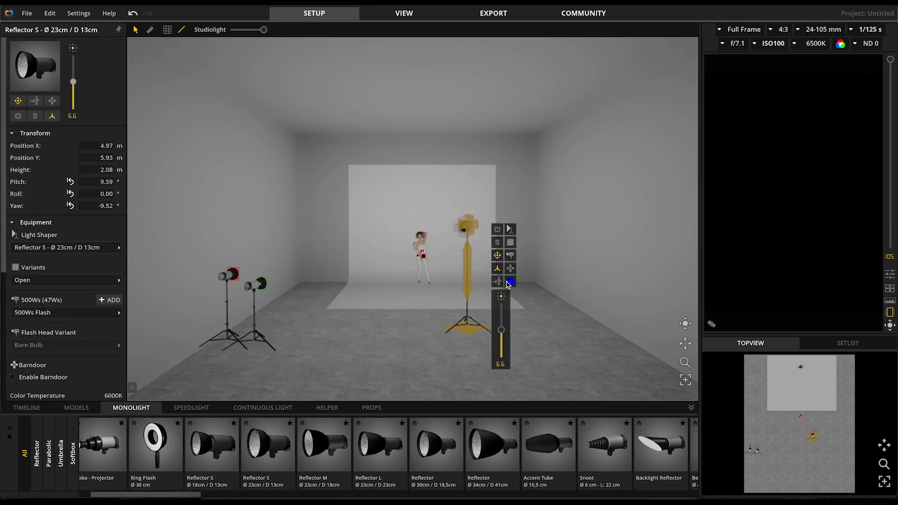
pyautogui.click(498, 231)
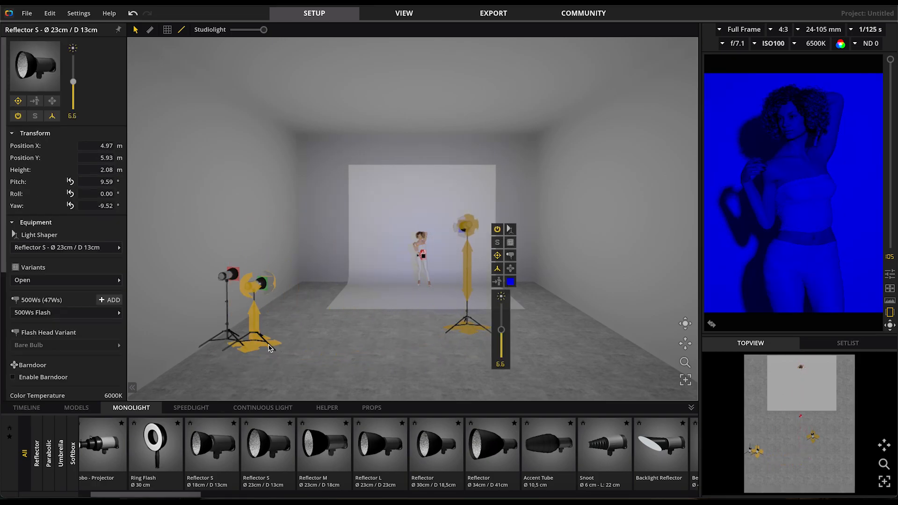
pyautogui.moveTo(253, 348); pyautogui.dragTo(406, 327)
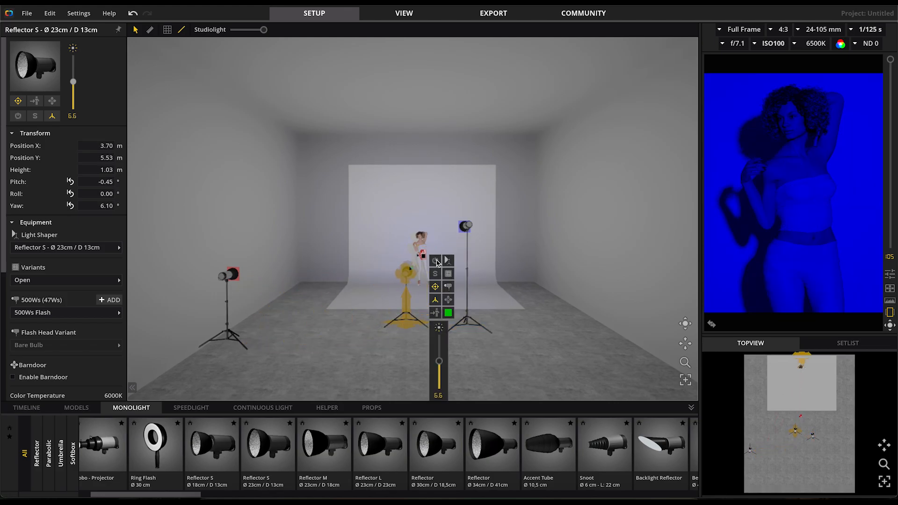
pyautogui.click(436, 261)
# Move the red light to about X 2.79 m, Y 5.08 m, switch it on and aim it at a yaw of about 16.51°
pyautogui.moveTo(224, 343); pyautogui.dragTo(366, 320)
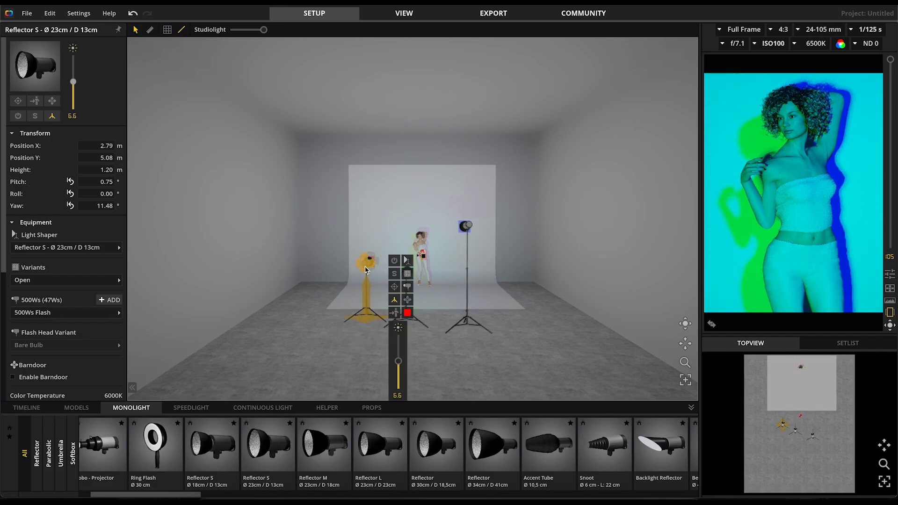
pyautogui.click(396, 260)
pyautogui.moveTo(364, 267); pyautogui.dragTo(333, 262)
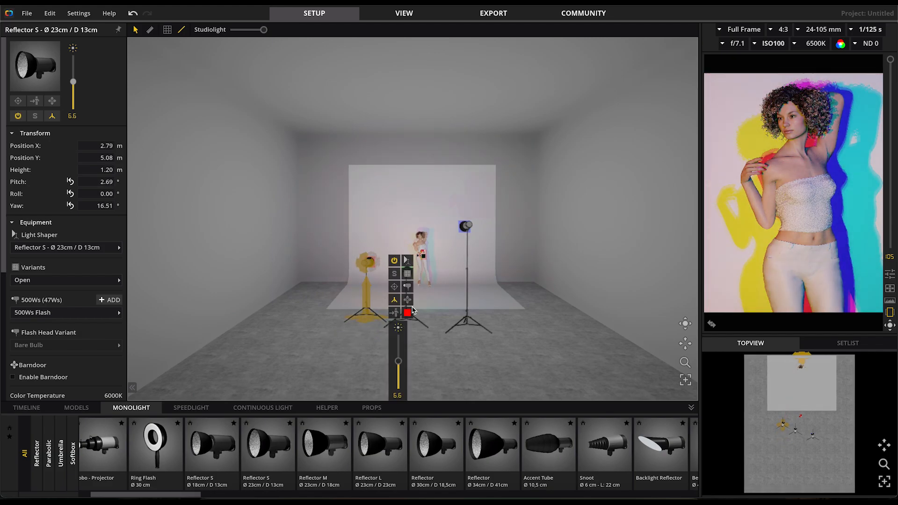
# Move the green light toward the blue one, to about X 4.46 m, Y 5.38 m
pyautogui.click(413, 330)
pyautogui.click(406, 323)
pyautogui.moveTo(407, 326); pyautogui.dragTo(410, 326)
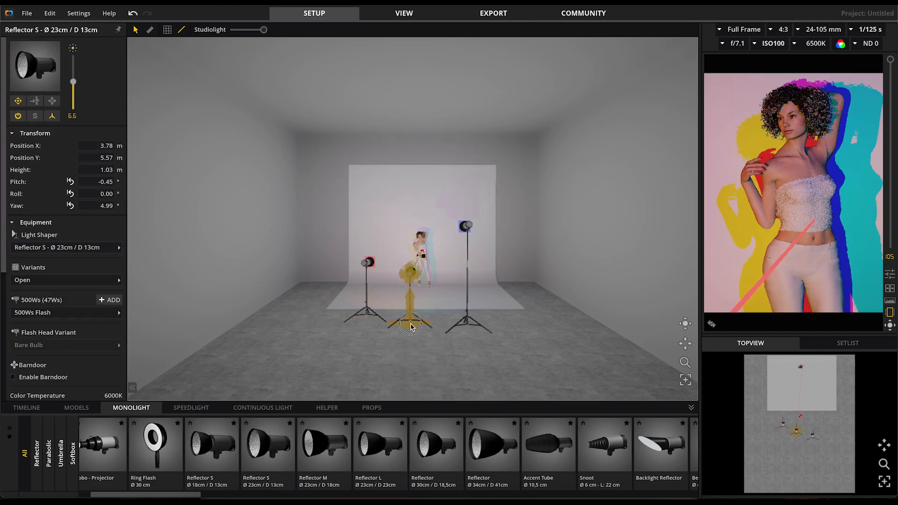
pyautogui.keyDown('shift'); pyautogui.click(366, 320); pyautogui.keyUp('shift')
pyautogui.moveTo(400, 324); pyautogui.dragTo(444, 321)
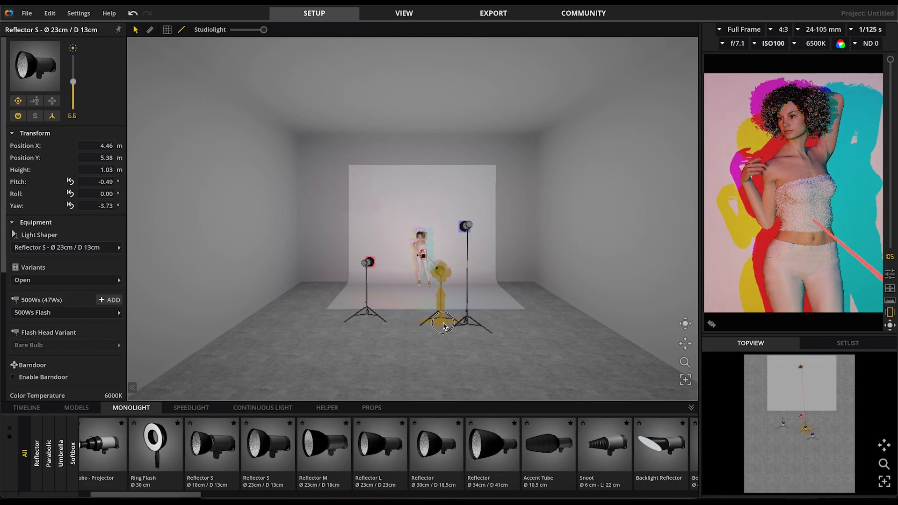
# Move the red light to about X 3.03 m, Y 5.11 m and the blue to about X 5.19 m, Y 5.84 m, lowered to about 1.67 m
pyautogui.moveTo(366, 322); pyautogui.dragTo(372, 321)
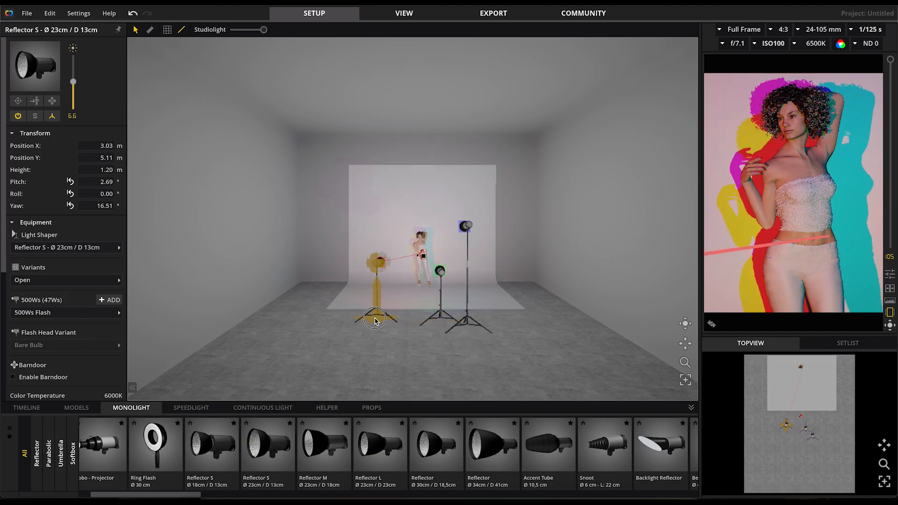
pyautogui.moveTo(466, 324); pyautogui.dragTo(476, 326)
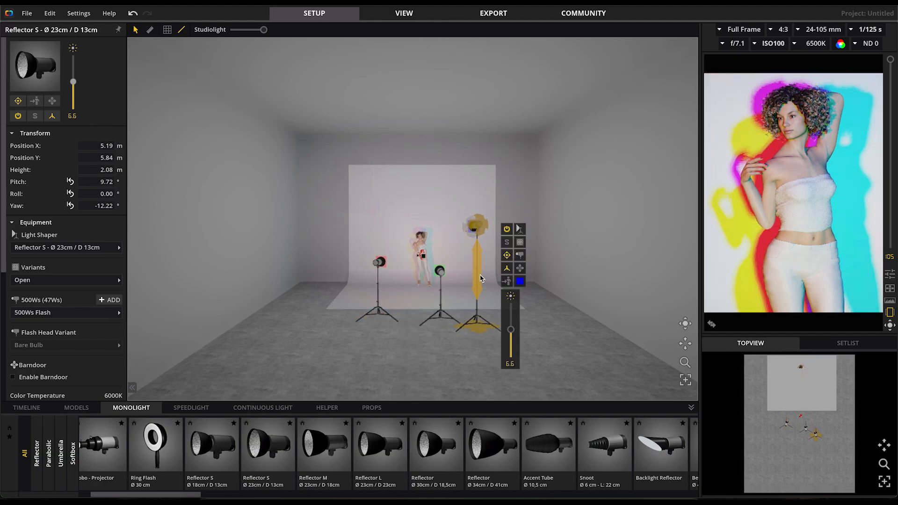
pyautogui.moveTo(480, 277); pyautogui.dragTo(481, 279)
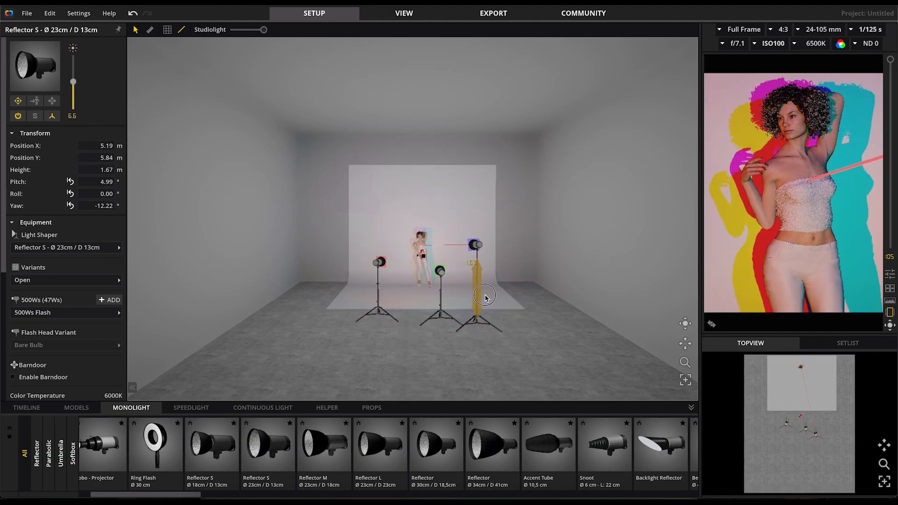
# Move the red light further inward to about X 3.29 m, Y 5.02 m
pyautogui.click(376, 321)
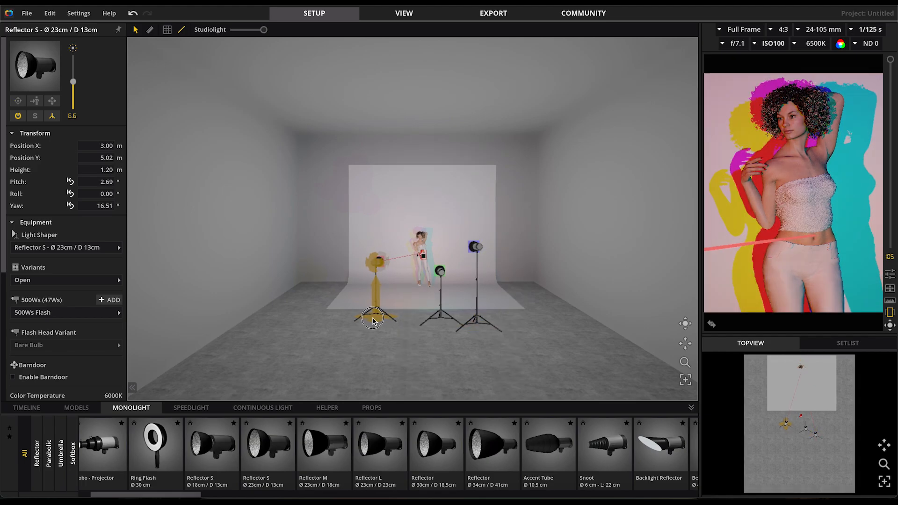
pyautogui.moveTo(376, 321); pyautogui.dragTo(385, 321)
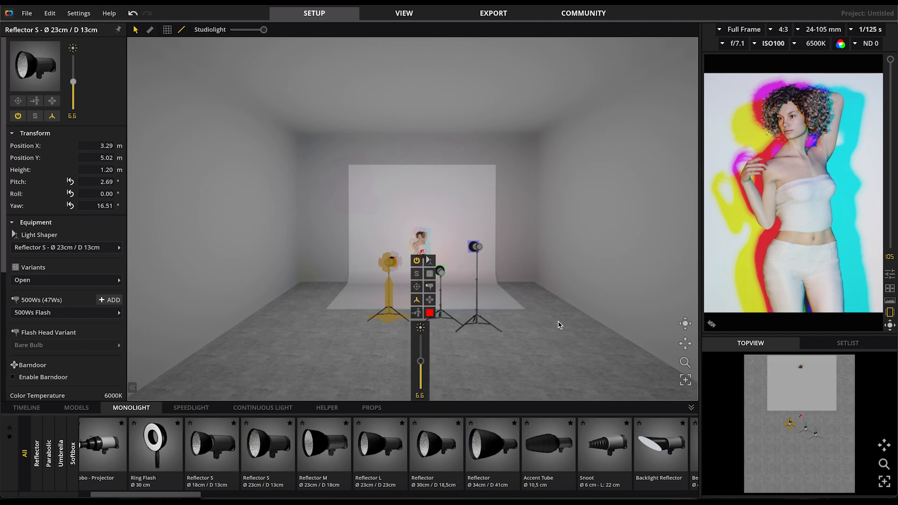
pyautogui.click(404, 378)
# Move the camera slightly back toward the model, to about X 4.06 m, Y 4.39 m, aimed at about pitch 1.54° and yaw 0.07°
pyautogui.click(423, 296)
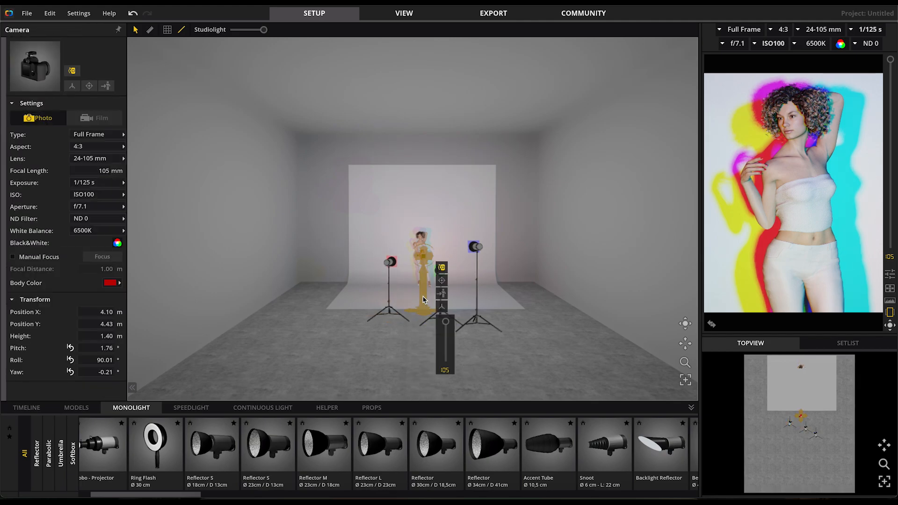
pyautogui.moveTo(423, 313); pyautogui.dragTo(421, 315)
pyautogui.scroll(5, 424, 265)
pyautogui.scroll(1, 423, 265)
pyautogui.moveTo(432, 276); pyautogui.dragTo(413, 292)
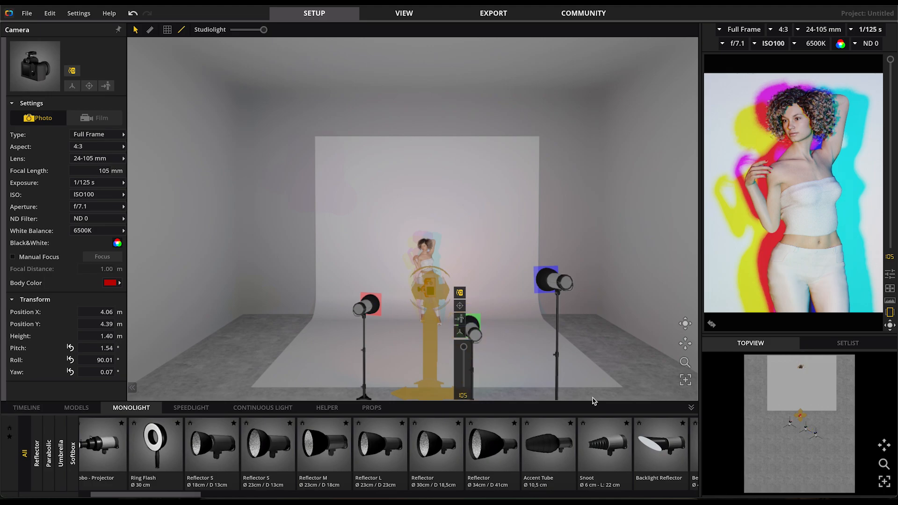
# Examine the three light stands, the camera and the coloured shadows behind the model from several distances and angles
pyautogui.scroll(-5, 519, 311)
pyautogui.moveTo(575, 295); pyautogui.dragTo(513, 267)
pyautogui.click(341, 373)
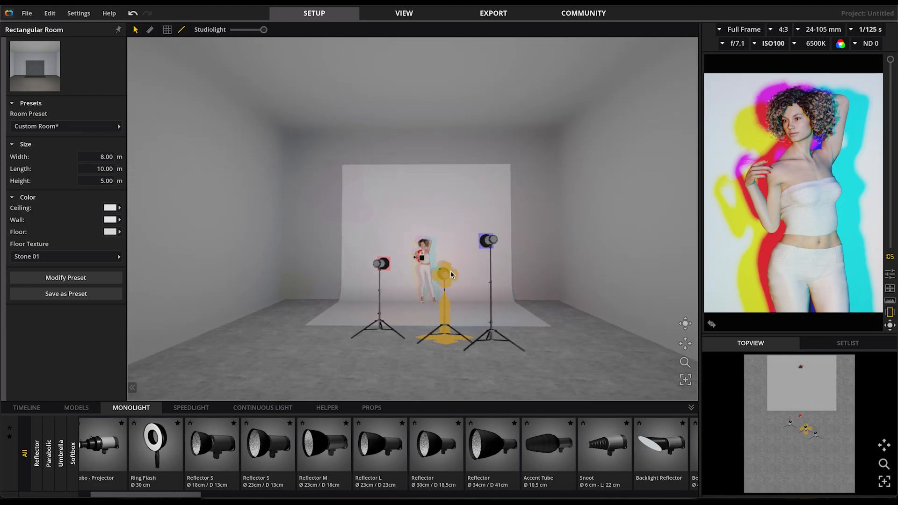
pyautogui.scroll(5, 438, 290)
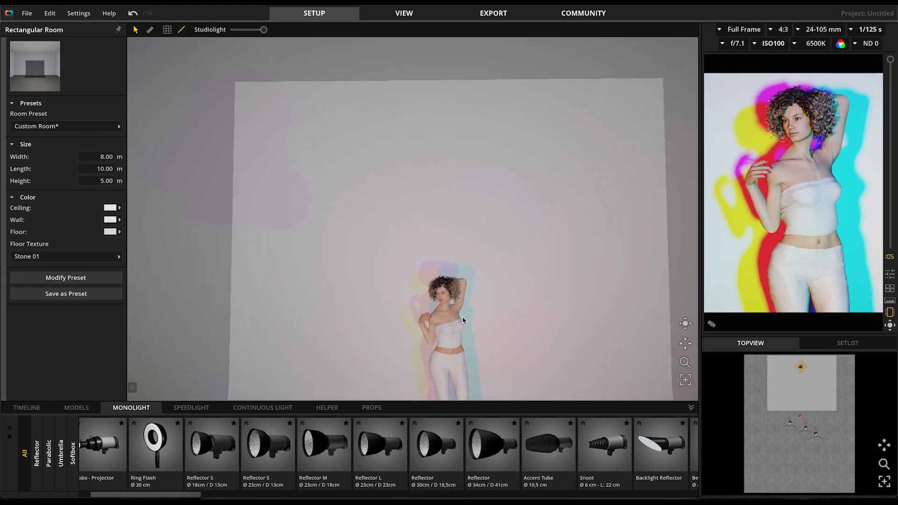
pyautogui.moveTo(482, 347); pyautogui.dragTo(494, 298)
pyautogui.moveTo(494, 297); pyautogui.dragTo(511, 314)
pyautogui.scroll(-5, 476, 304)
pyautogui.scroll(-3, 476, 303)
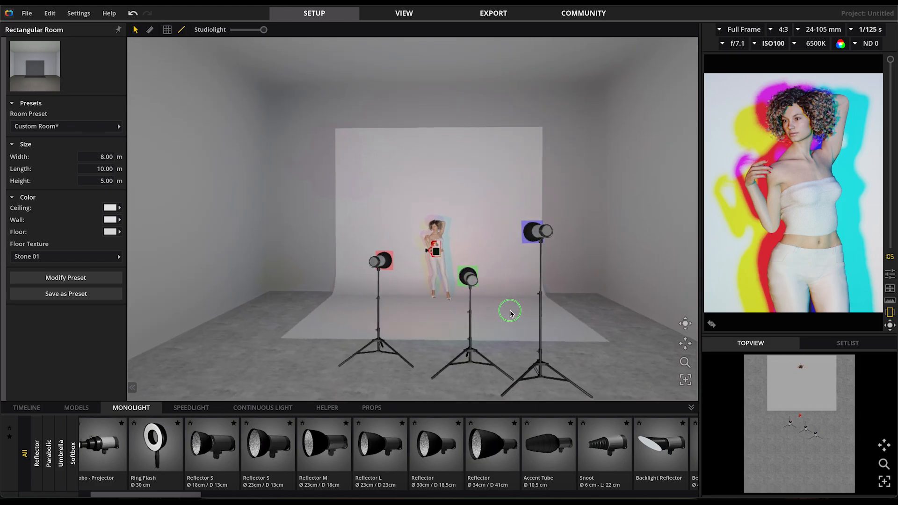
# Bring the changed light setup into the export layout as a new snap and set the resolution to 3840 px
pyautogui.click(494, 14)
pyautogui.click(458, 282)
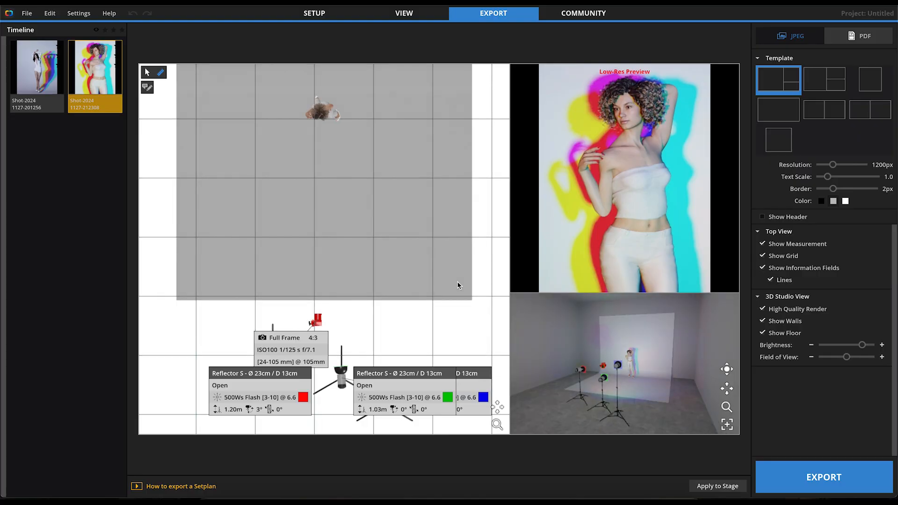
pyautogui.moveTo(832, 165); pyautogui.dragTo(875, 169)
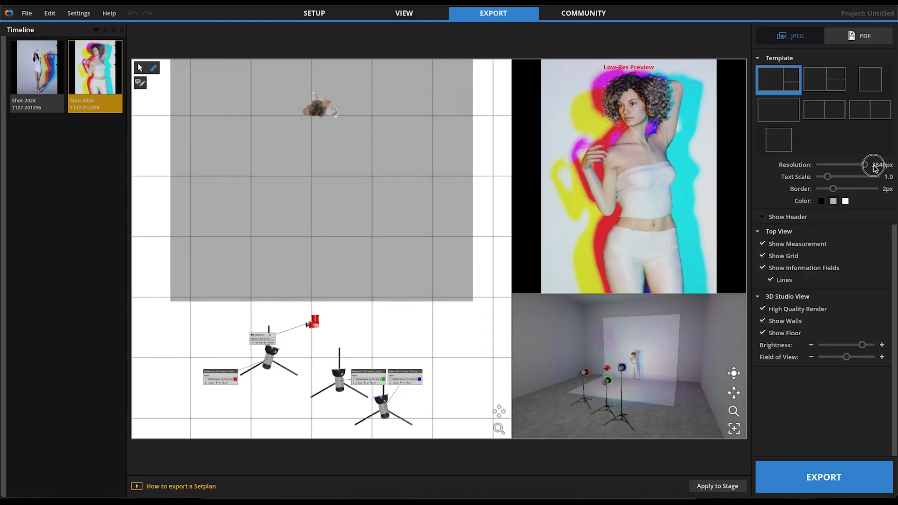
# Turn and enlarge the 3D studio view on the export sheet, and choose the last single-frame template
pyautogui.moveTo(667, 389); pyautogui.dragTo(641, 390)
pyautogui.scroll(5, 652, 390)
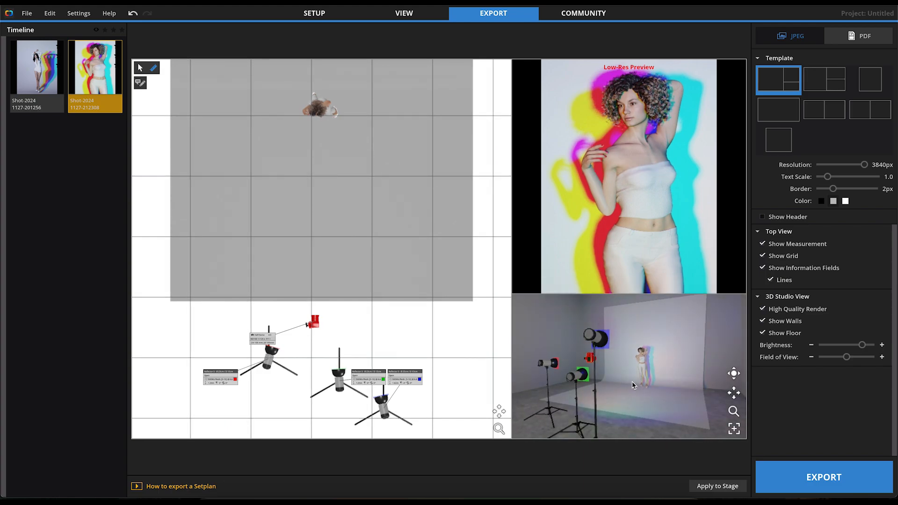
pyautogui.click(779, 140)
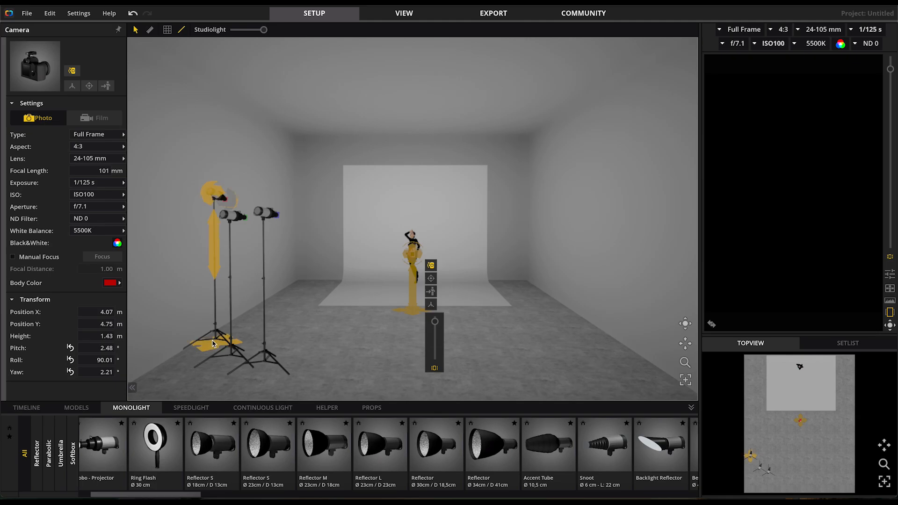
# Move the red gobo projector to about X 3.04 m, Y 5.20 m and switch it on
pyautogui.moveTo(213, 344); pyautogui.dragTo(364, 318)
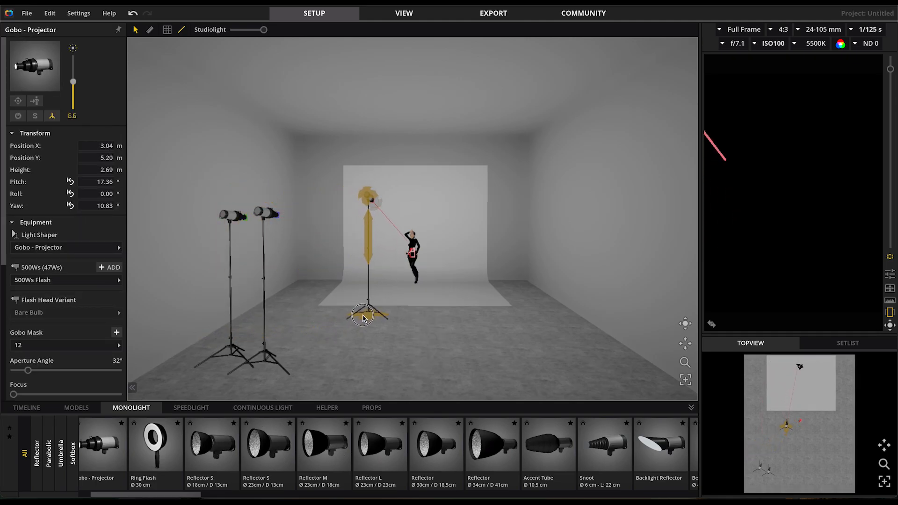
pyautogui.click(396, 201)
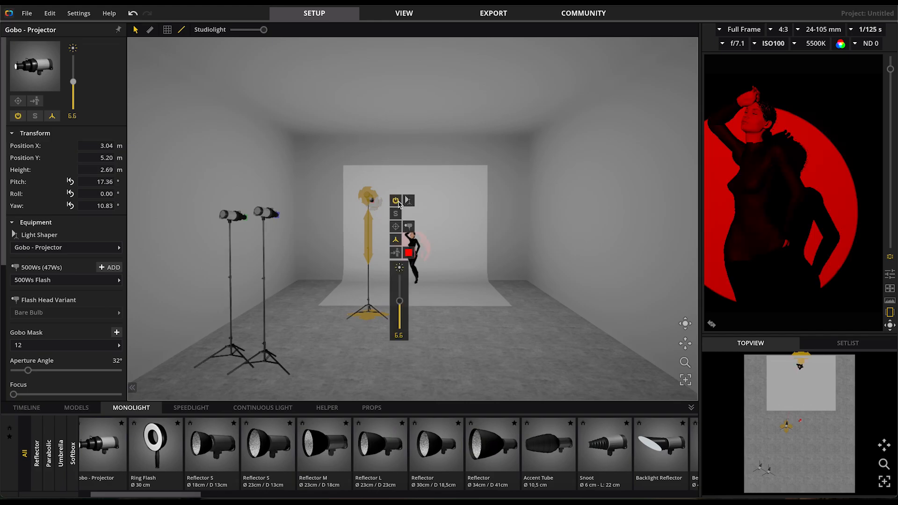
pyautogui.click(456, 351)
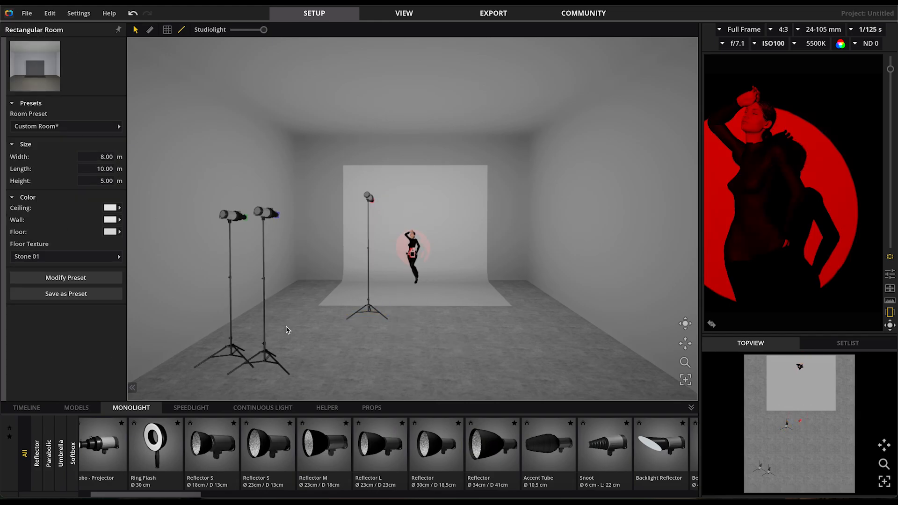
# Move the green projector to about X 3.92 m, Y 7.53 m and the blue to about X 4.36 m, Y 6.29 m, switching both on
pyautogui.click(231, 354)
pyautogui.moveTo(227, 358); pyautogui.dragTo(395, 347)
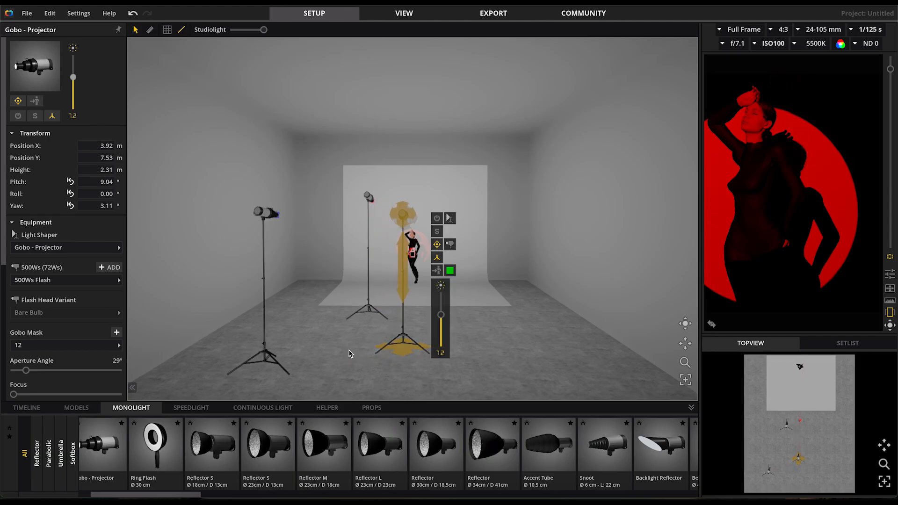
pyautogui.click(437, 218)
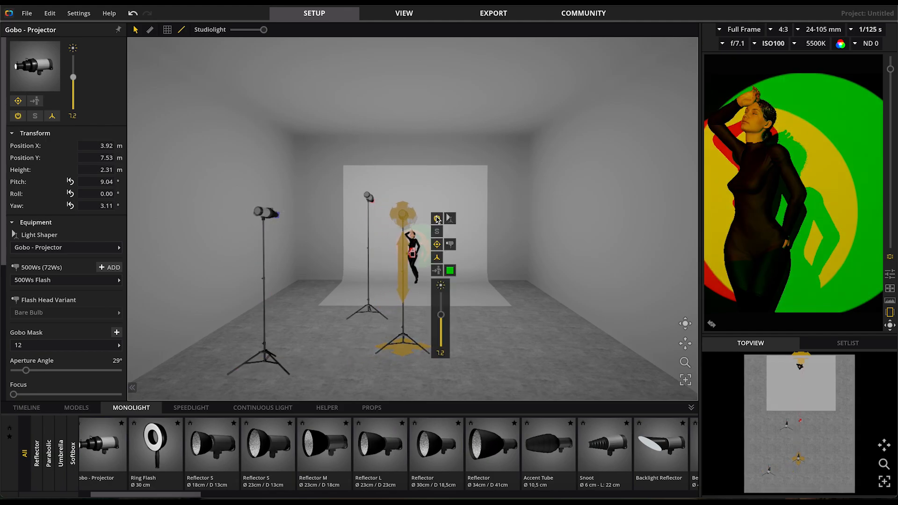
pyautogui.moveTo(261, 368); pyautogui.dragTo(428, 326)
pyautogui.click(453, 216)
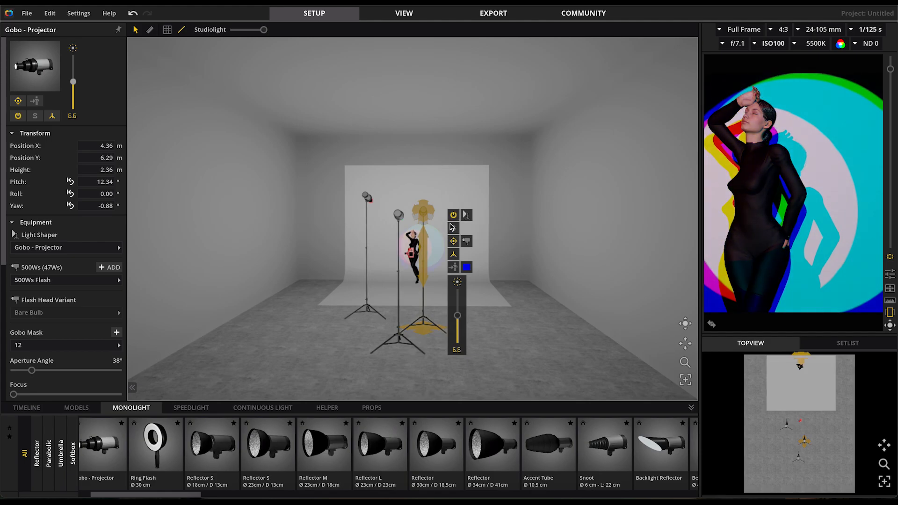
# Move the camera to about X 4.09 m, Y 4.57 m and aim it at a pitch of about 2.83° and yaw of about -1.08°
pyautogui.scroll(4, 410, 271)
pyautogui.click(410, 292)
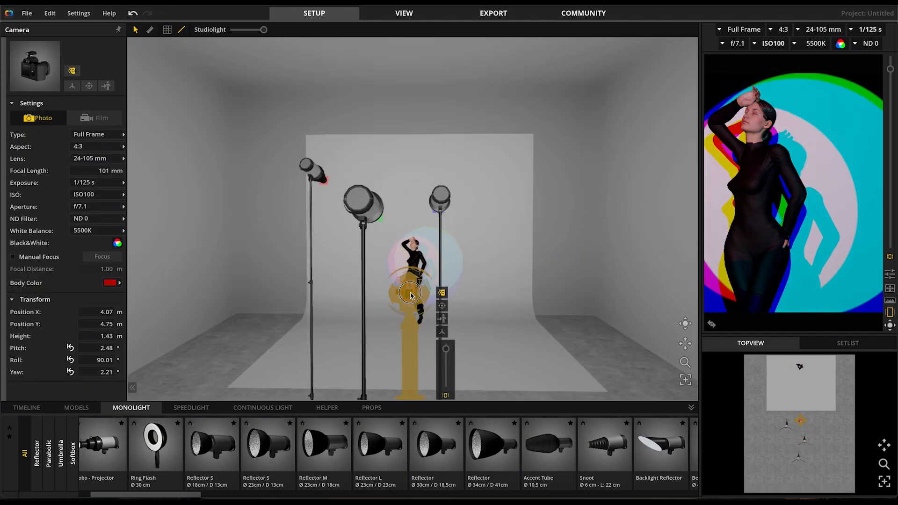
pyautogui.moveTo(395, 294); pyautogui.dragTo(416, 292)
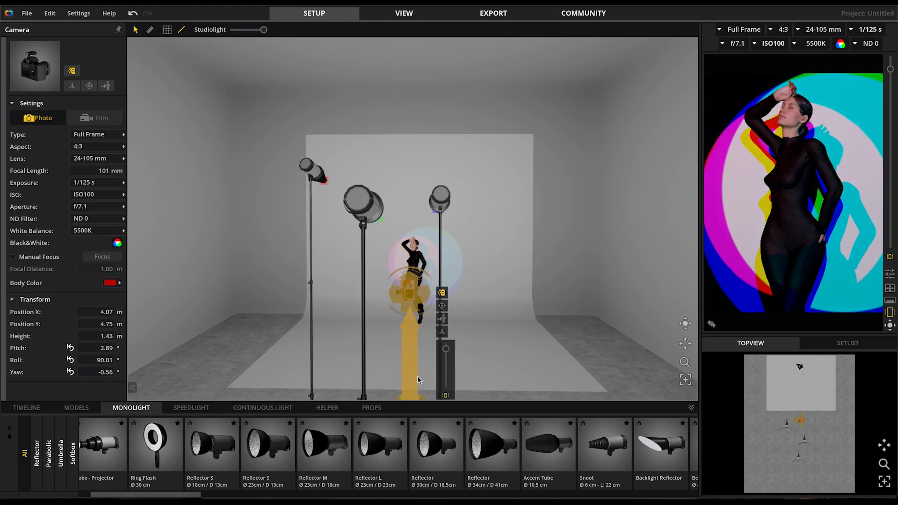
pyautogui.scroll(-3, 417, 379)
pyautogui.moveTo(413, 364); pyautogui.dragTo(413, 357)
pyautogui.moveTo(407, 271); pyautogui.dragTo(401, 273)
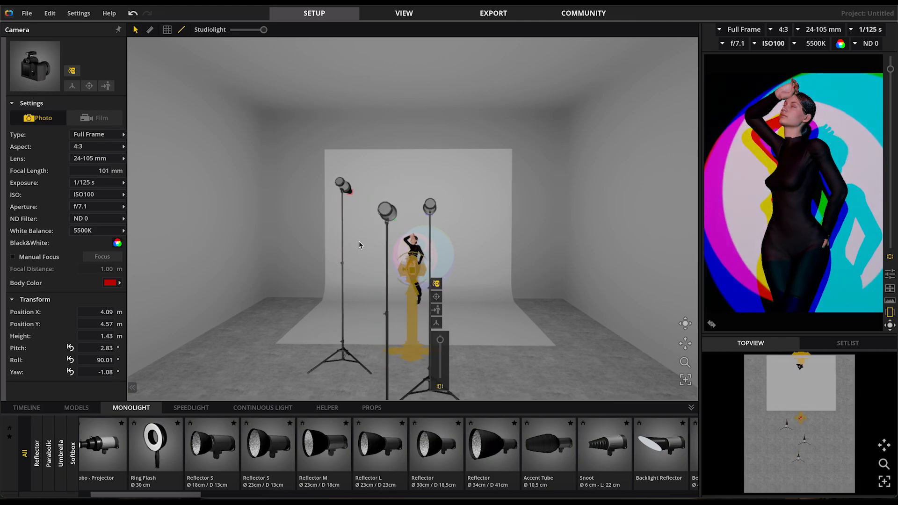
# Aim the red projector at about pitch 18.65°, yaw 13.06° and the green one at about pitch 9.12°, yaw 3.18°
pyautogui.click(335, 182)
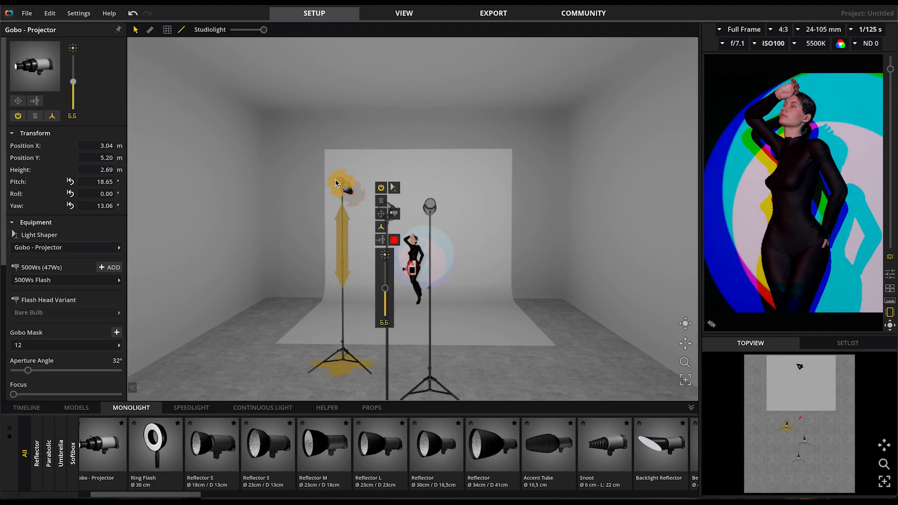
pyautogui.click(365, 376)
pyautogui.click(392, 209)
pyautogui.moveTo(392, 210); pyautogui.dragTo(393, 213)
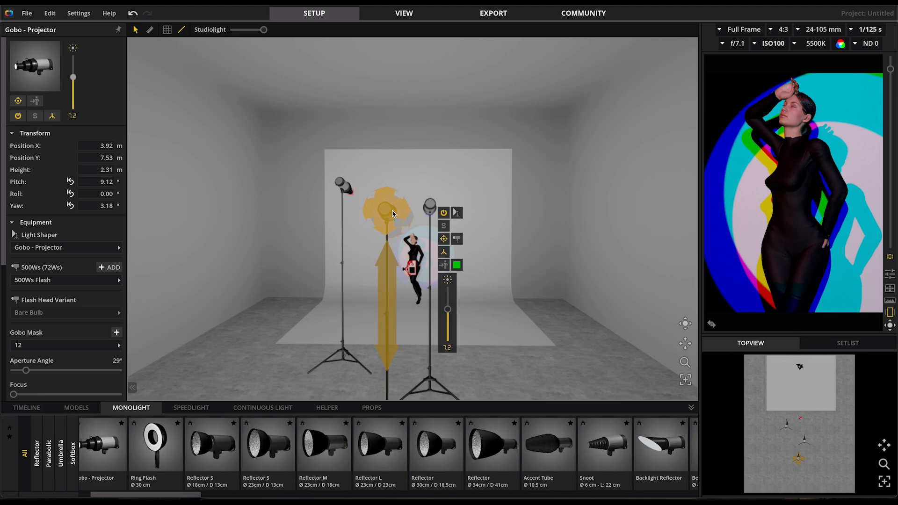
# Aim the blue projector at about pitch 12.43°, yaw 0.92° and the red one at about pitch 15.85°, yaw 11.48°
pyautogui.click(433, 210)
pyautogui.moveTo(434, 208); pyautogui.dragTo(439, 208)
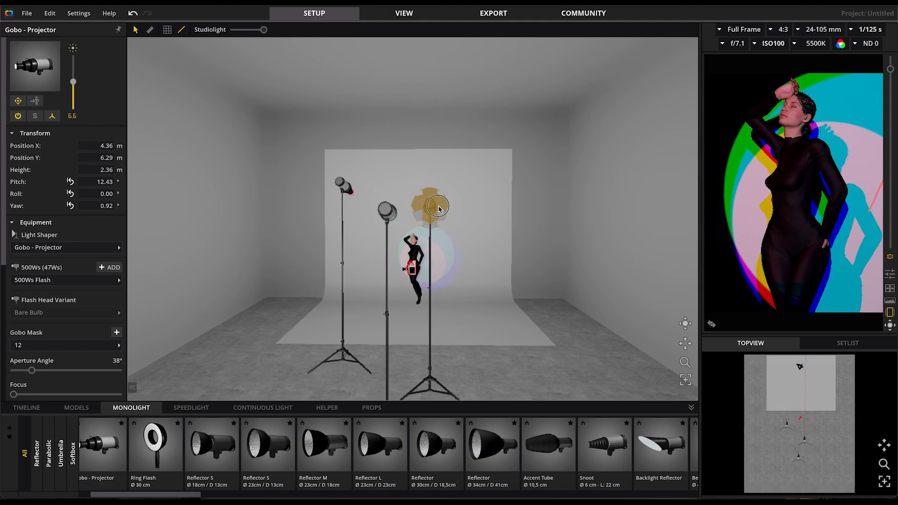
pyautogui.click(344, 187)
pyautogui.click(342, 187)
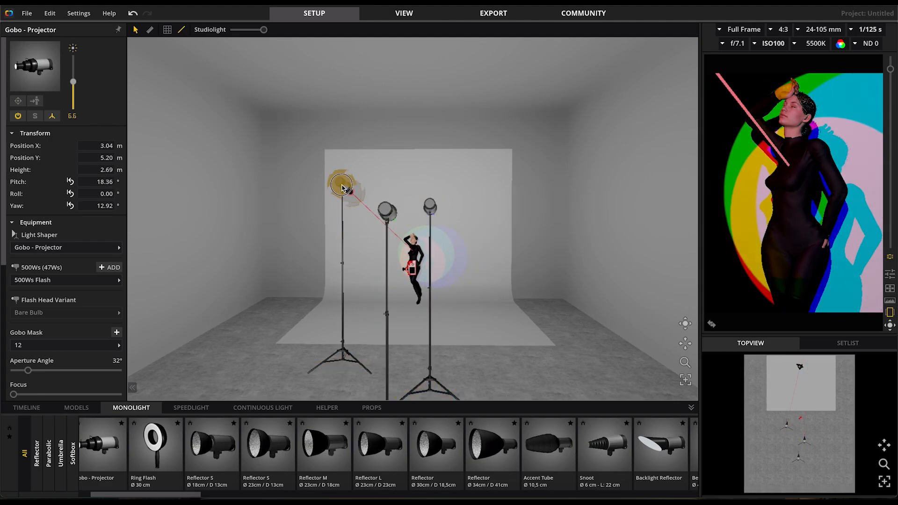
pyautogui.moveTo(342, 187); pyautogui.dragTo(344, 191)
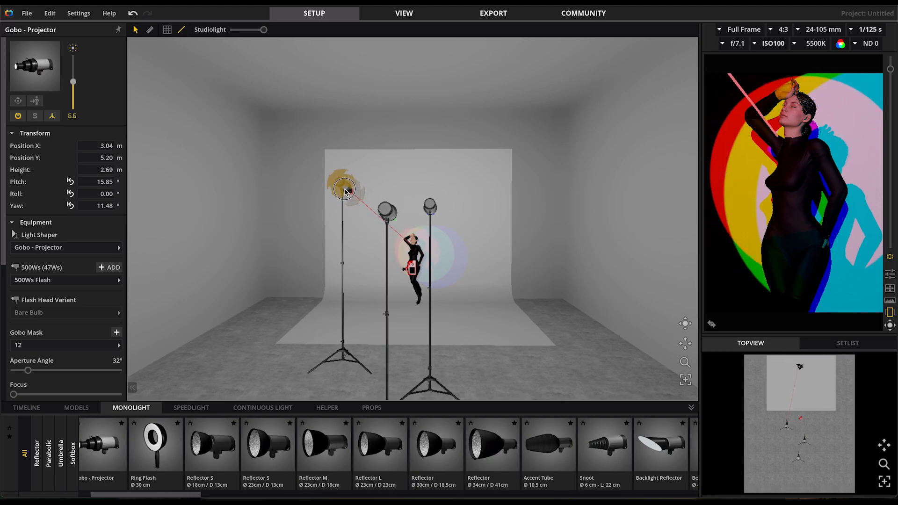
pyautogui.click(345, 189)
# Aim the blue projector at about pitch 12.50°, yaw -0.16° and the green one at about pitch 9.26°, yaw 3.40°
pyautogui.doubleClick(432, 205)
pyautogui.moveTo(432, 205)
pyautogui.mouseDown()
pyautogui.moveTo(453, 206)
pyautogui.moveTo(442, 205)
pyautogui.mouseUp()
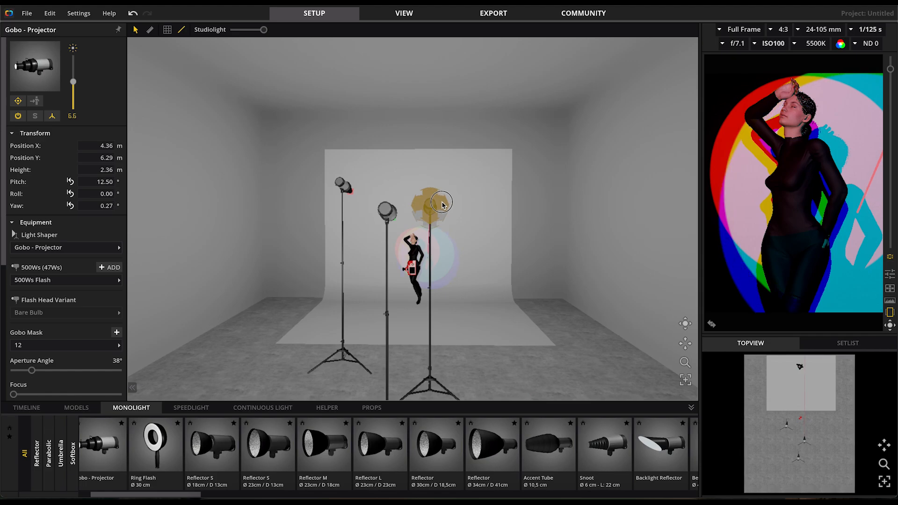
pyautogui.moveTo(443, 204); pyautogui.dragTo(443, 205)
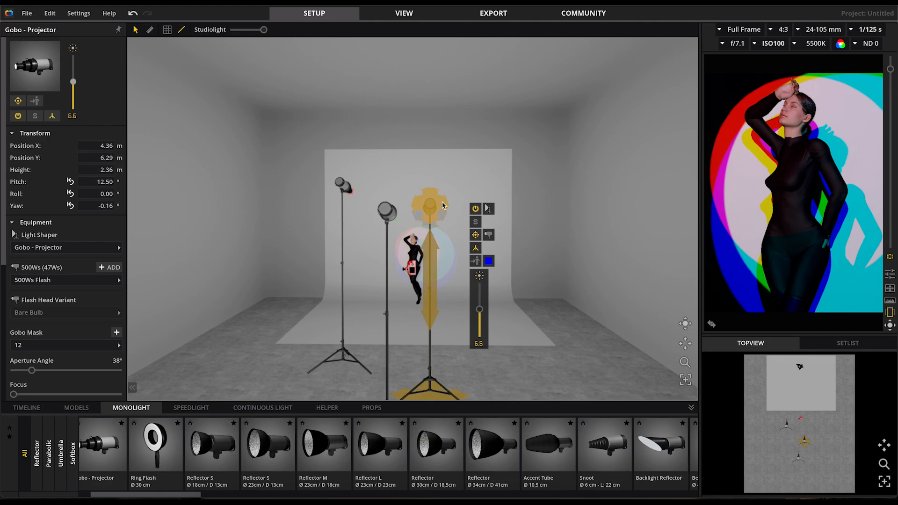
pyautogui.moveTo(436, 205); pyautogui.dragTo(391, 207)
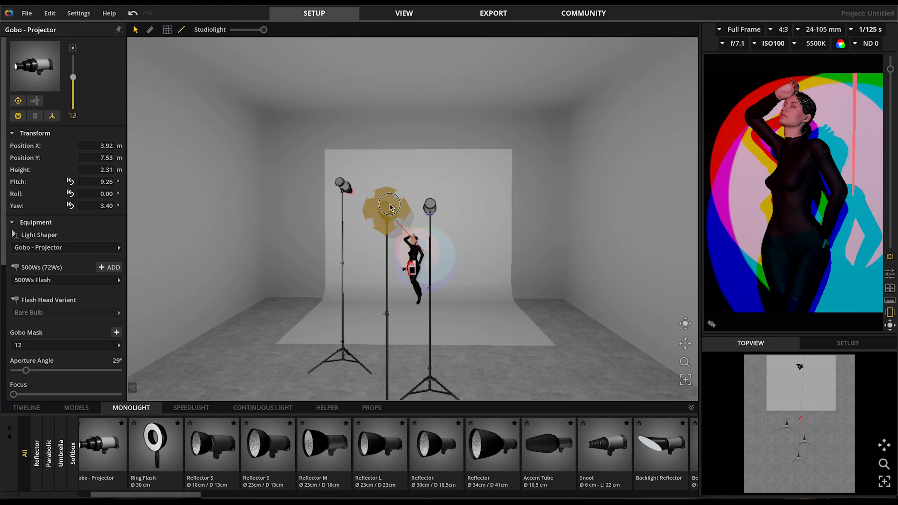
pyautogui.moveTo(391, 206); pyautogui.dragTo(390, 206)
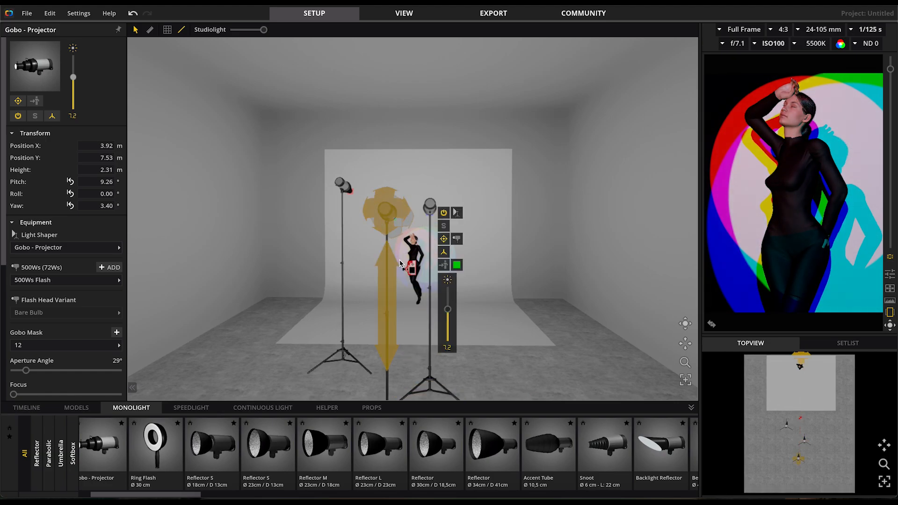
# Move the camera to about X 4.10 m, Y 4.42 m and aim it at about pitch 2.68° and yaw -1.27°
pyautogui.click(410, 339)
pyautogui.moveTo(414, 272)
pyautogui.mouseDown()
pyautogui.moveTo(416, 358)
pyautogui.moveTo(419, 271)
pyautogui.mouseUp()
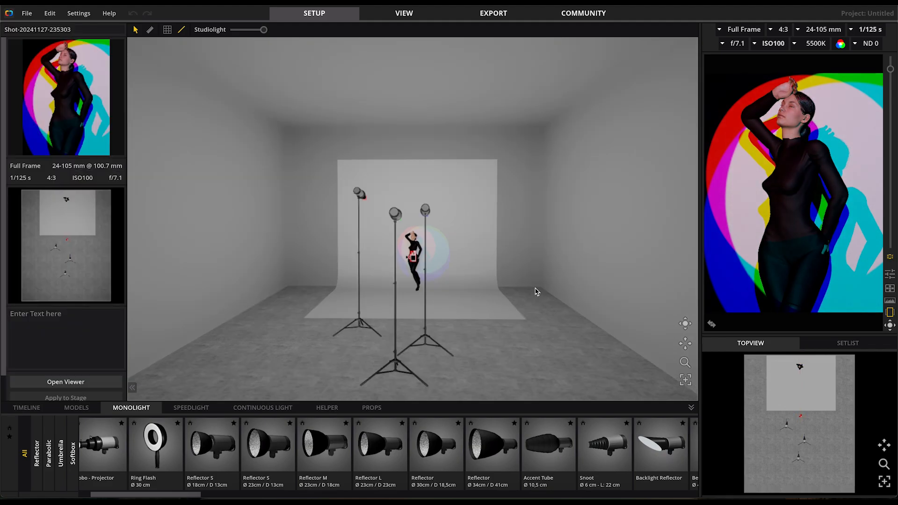
# Store the gobo projector setup as a new snap for export and set the export resolution to 3840 px
pyautogui.moveTo(536, 292); pyautogui.dragTo(534, 335, button='right')
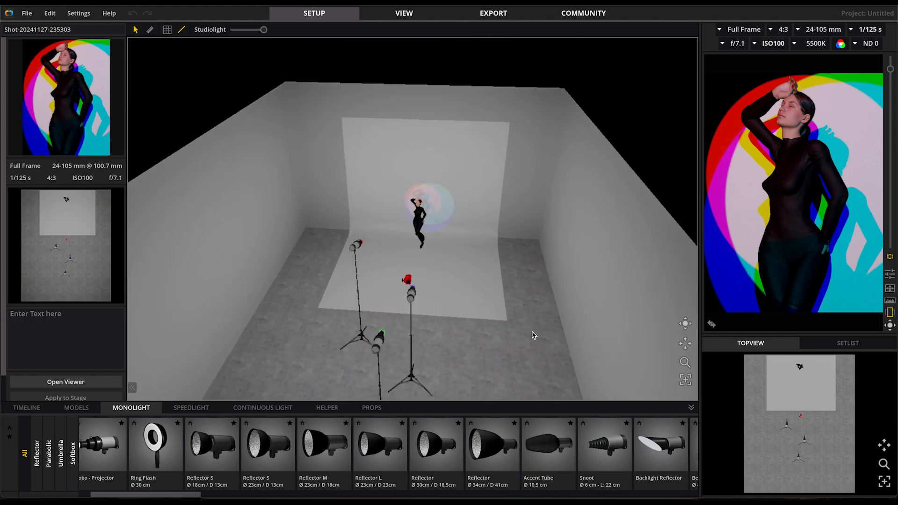
pyautogui.moveTo(504, 297); pyautogui.dragTo(483, 252, button='right')
pyautogui.scroll(6, 321, 260)
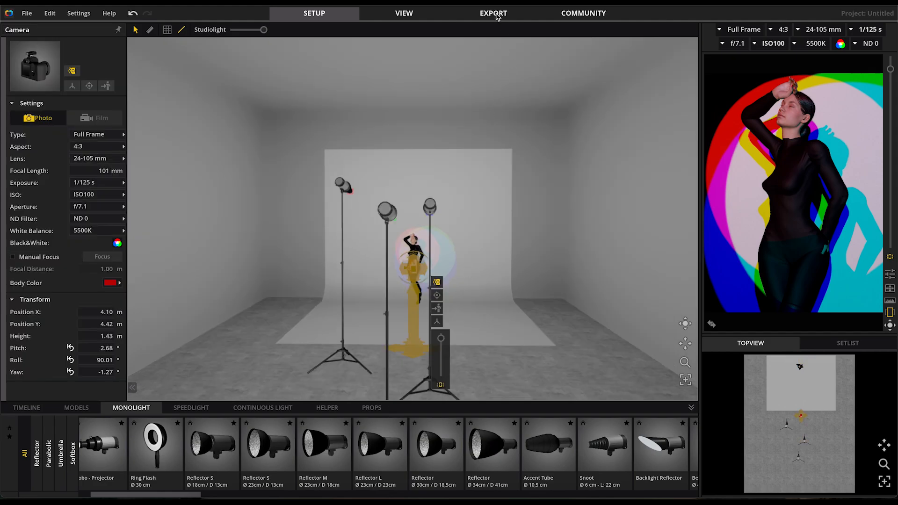
pyautogui.click(496, 15)
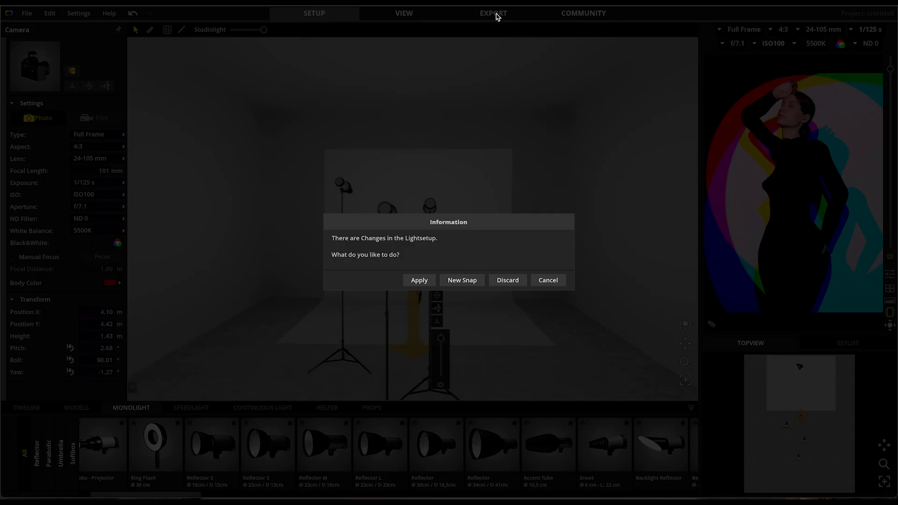
pyautogui.click(463, 281)
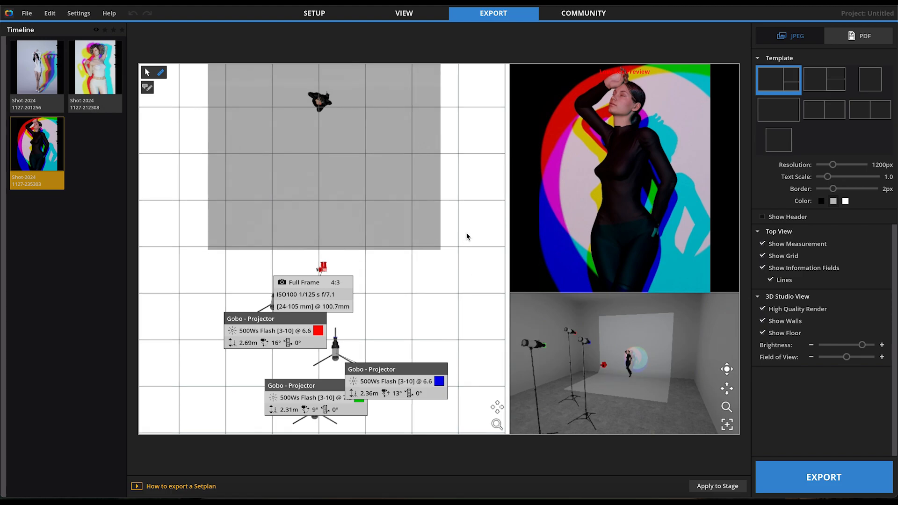
pyautogui.moveTo(835, 166); pyautogui.dragTo(891, 164)
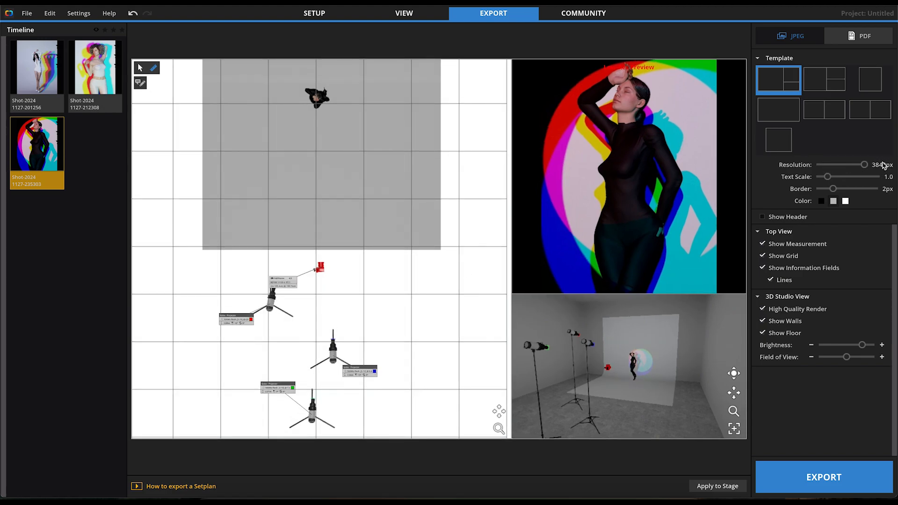
# Turn the 3D studio view on the gobo setup's export sheet, and choose the last single-frame template
pyautogui.moveTo(619, 383)
pyautogui.mouseDown()
pyautogui.moveTo(617, 374)
pyautogui.moveTo(634, 379)
pyautogui.mouseUp()
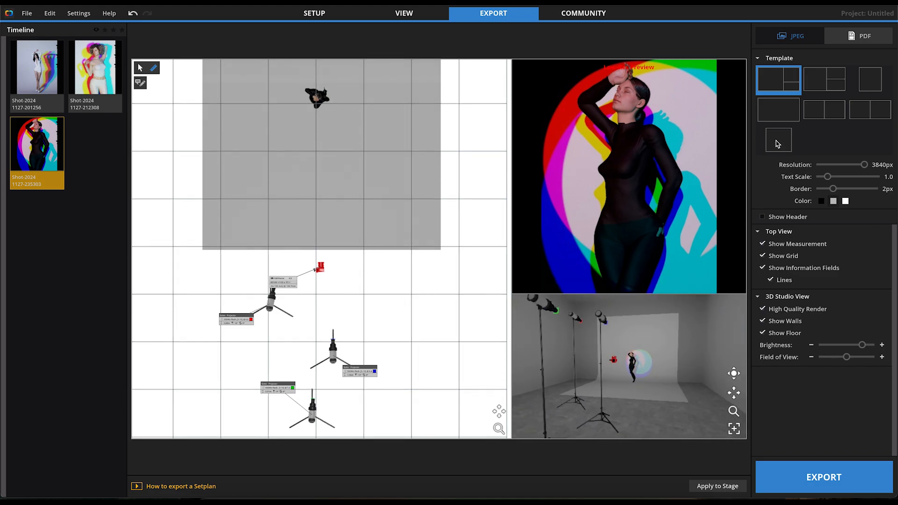
pyautogui.click(778, 140)
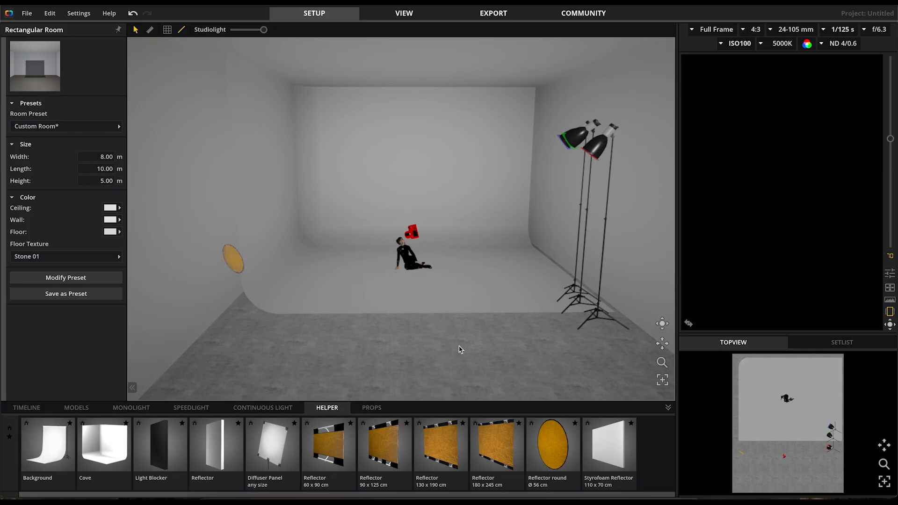
# Move the blue flash onto the cove beside the model, to about X 6.34 m, Y 2.55 m, and switch it on
pyautogui.click(570, 293)
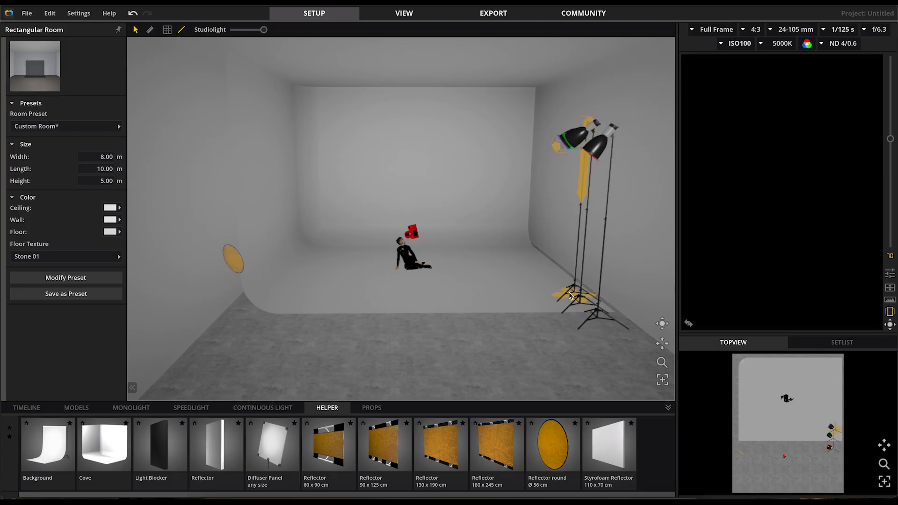
pyautogui.moveTo(566, 298); pyautogui.dragTo(492, 261)
pyautogui.click(528, 134)
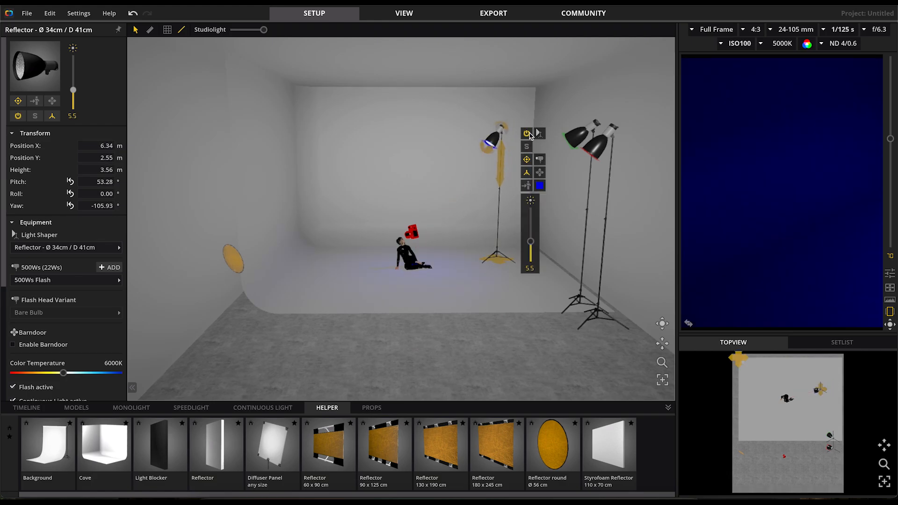
# Move the camera onto the cove at about X 6.06 m, Y 5.83 m and the green flash to about X 6.41 m, Y 3.02 m
pyautogui.click(391, 327)
pyautogui.moveTo(407, 337); pyautogui.dragTo(518, 309)
pyautogui.moveTo(582, 292); pyautogui.dragTo(503, 265)
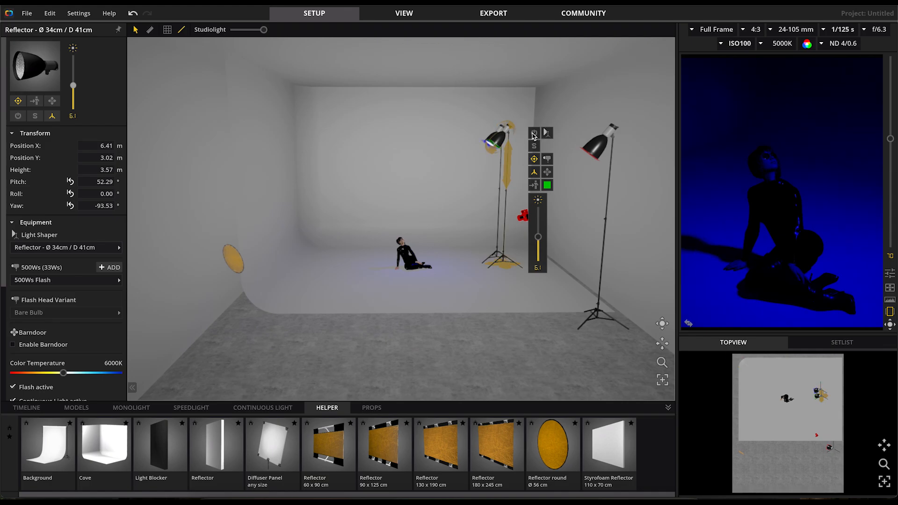
# Move the red flash next to the green one, to about X 6.38 m, Y 3.64 m, and switch it on
pyautogui.click(596, 323)
pyautogui.moveTo(596, 323); pyautogui.dragTo(510, 275)
pyautogui.click(541, 138)
# Shift the red flash to about X 6.25 m, Y 3.74 m and aim it at about pitch 52.84°, yaw -76.63°
pyautogui.moveTo(588, 264); pyautogui.dragTo(471, 307, button='right')
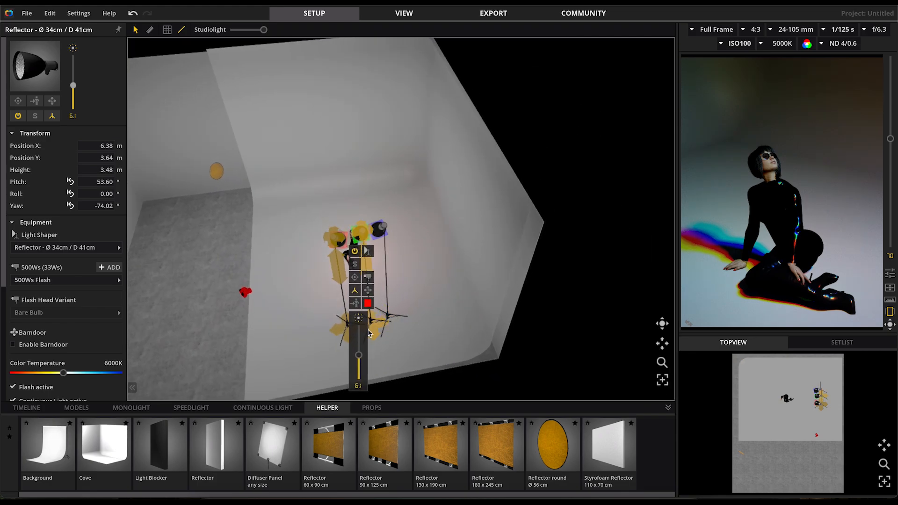
pyautogui.click(364, 344)
pyautogui.click(347, 332)
pyautogui.moveTo(347, 335); pyautogui.dragTo(345, 333)
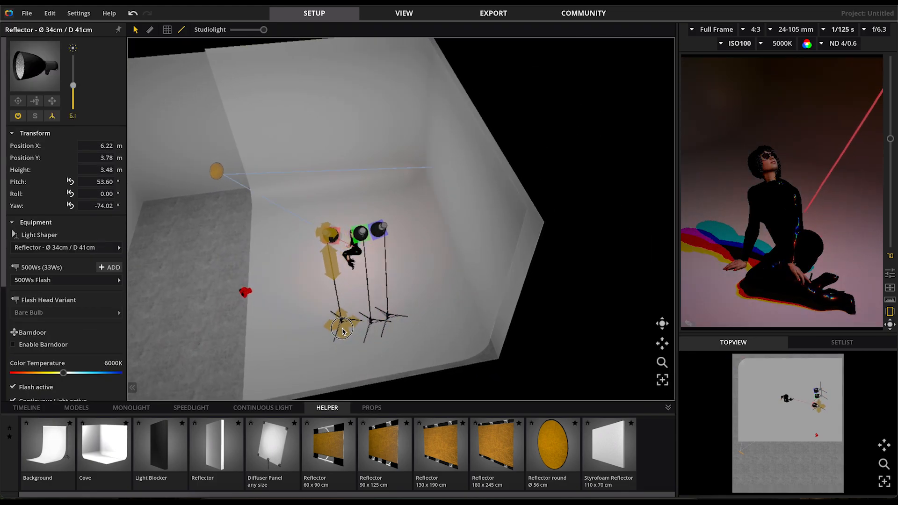
pyautogui.moveTo(333, 235); pyautogui.dragTo(335, 235)
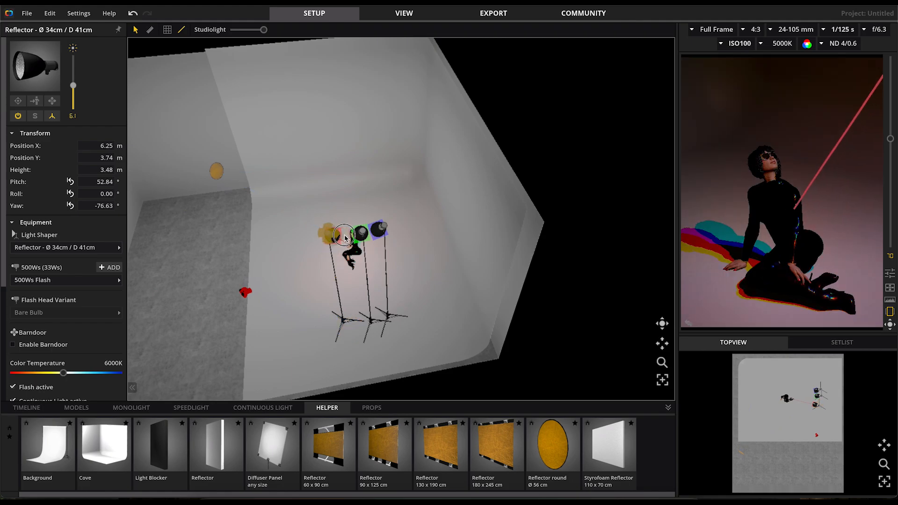
# Shift the green flash to about X 6.24 m, Y 3.08 m, height 3.44 m, aimed at about pitch 53.32°, yaw -92.67°
pyautogui.click(370, 333)
pyautogui.moveTo(369, 335); pyautogui.dragTo(369, 327)
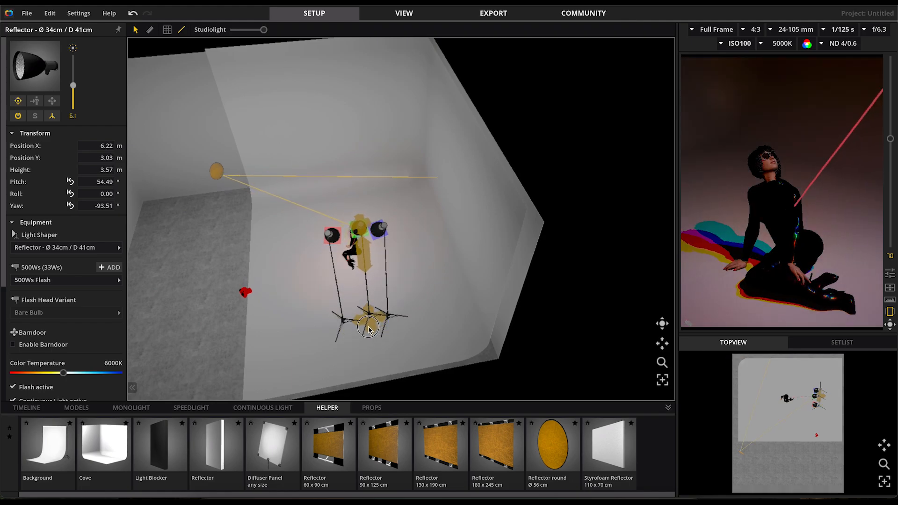
pyautogui.moveTo(364, 252); pyautogui.dragTo(362, 233)
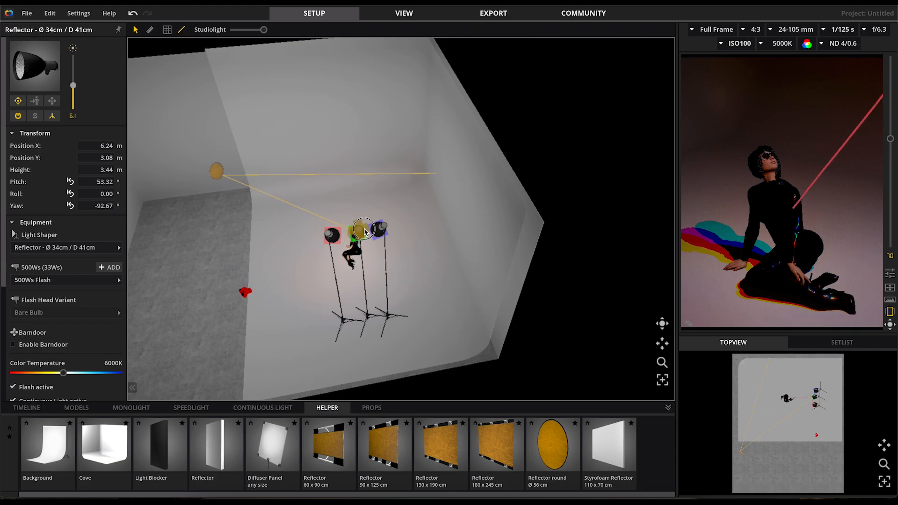
# Aim the blue flash at about pitch 52.17° and yaw -103.87°
pyautogui.click(396, 320)
pyautogui.moveTo(380, 230); pyautogui.dragTo(379, 233)
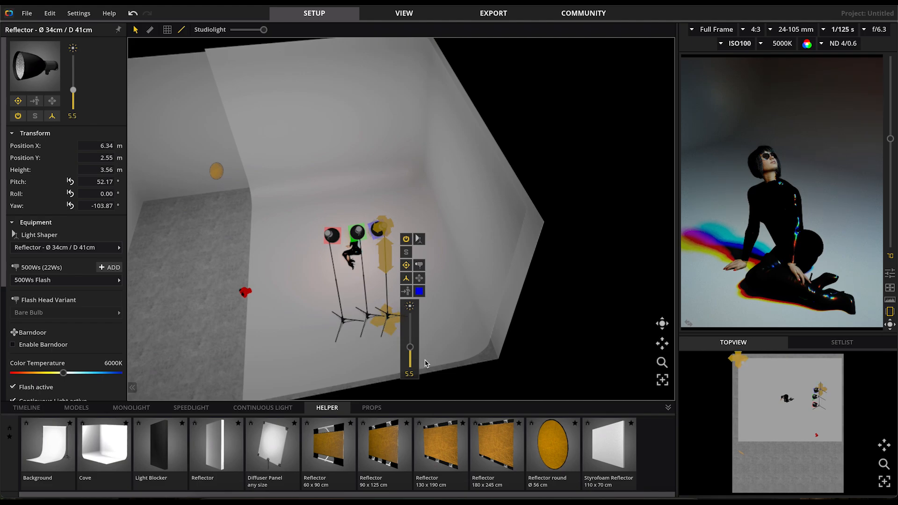
pyautogui.click(347, 364)
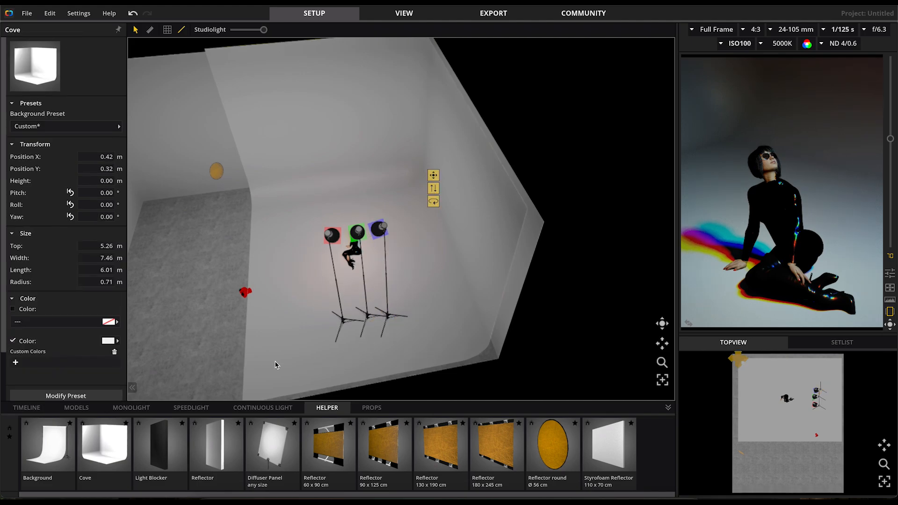
pyautogui.moveTo(275, 362); pyautogui.dragTo(342, 354)
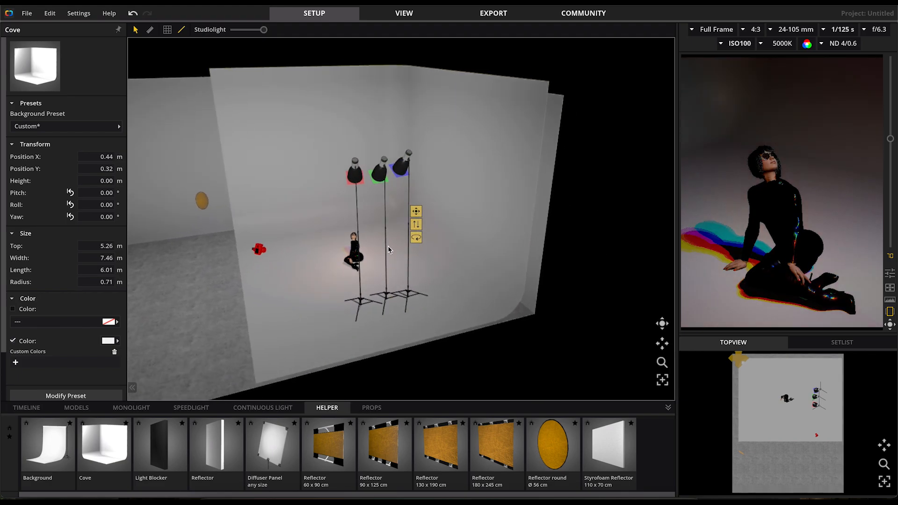
# Raise the green flash to a height of about 3.55 m
pyautogui.click(385, 238)
pyautogui.moveTo(385, 216); pyautogui.dragTo(387, 211)
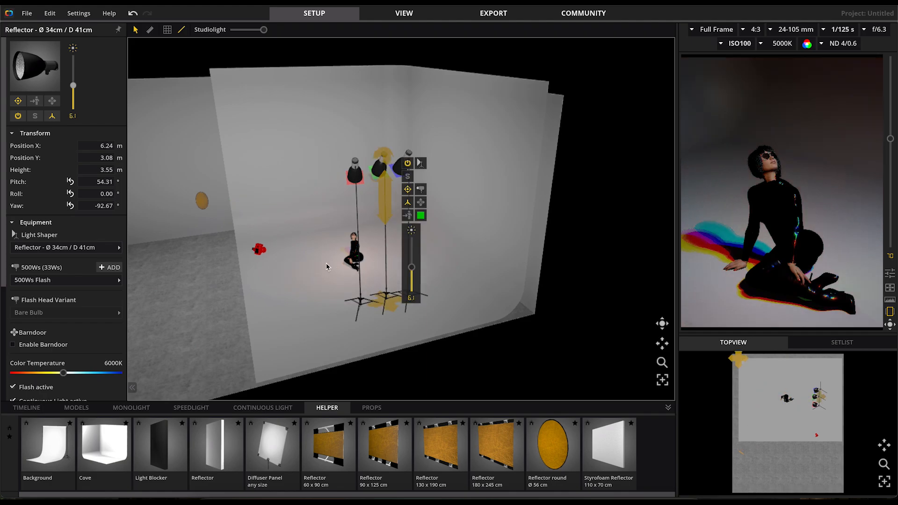
pyautogui.moveTo(308, 301); pyautogui.dragTo(407, 304)
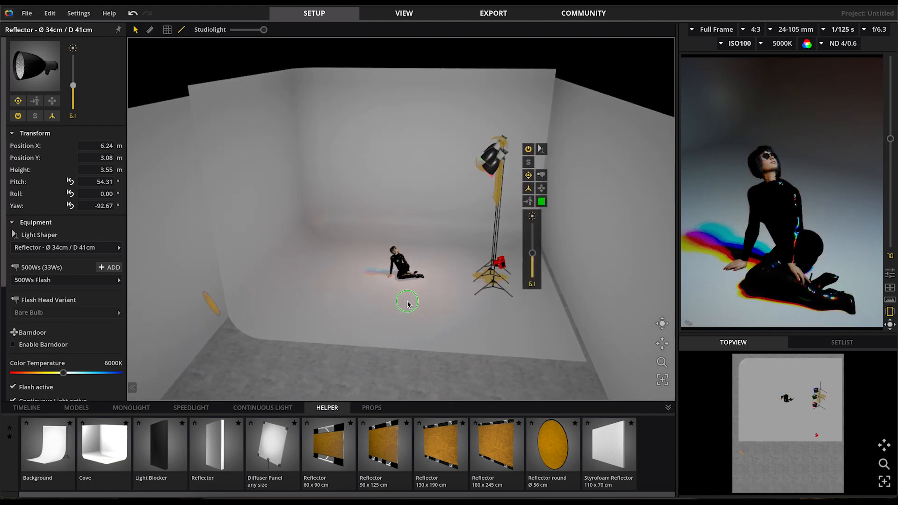
# Move the round gold reflector near the model to about X 3.03 m, Y 4.85 m and aim it at about pitch -4.73°, yaw 40.46°
pyautogui.click(224, 340)
pyautogui.moveTo(229, 368); pyautogui.dragTo(361, 313)
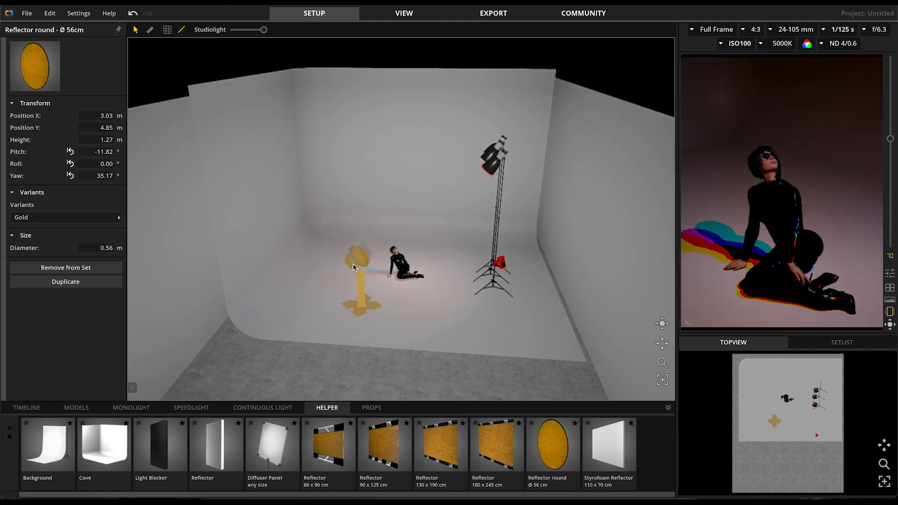
pyautogui.moveTo(354, 267); pyautogui.dragTo(352, 212)
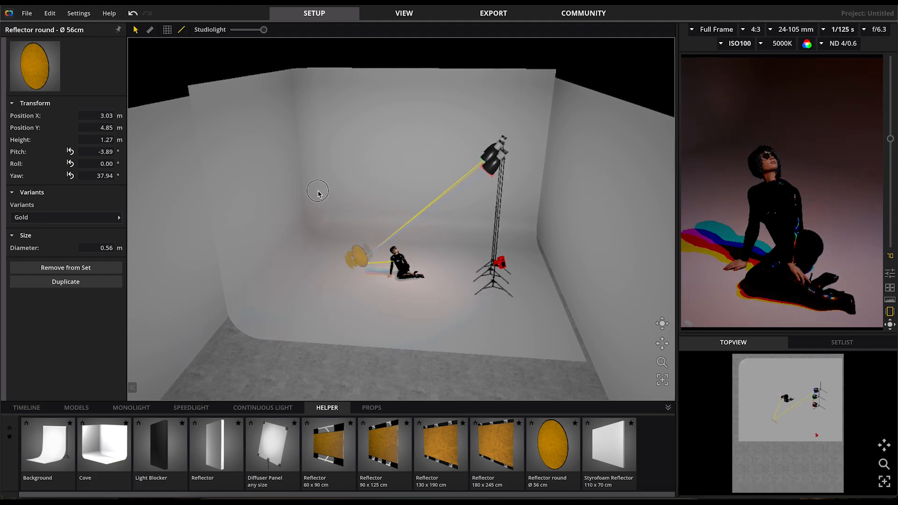
pyautogui.moveTo(304, 194); pyautogui.dragTo(304, 195)
# Fine-tune the round reflector's aim to about pitch -2.88° and yaw 41.63° so the flash light bounces onto the model
pyautogui.moveTo(402, 341); pyautogui.dragTo(438, 359)
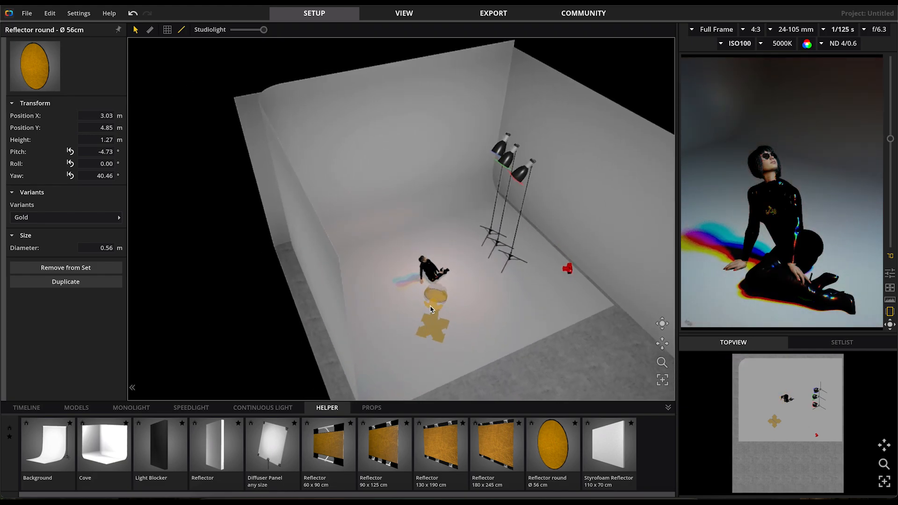
pyautogui.moveTo(431, 309); pyautogui.dragTo(435, 307)
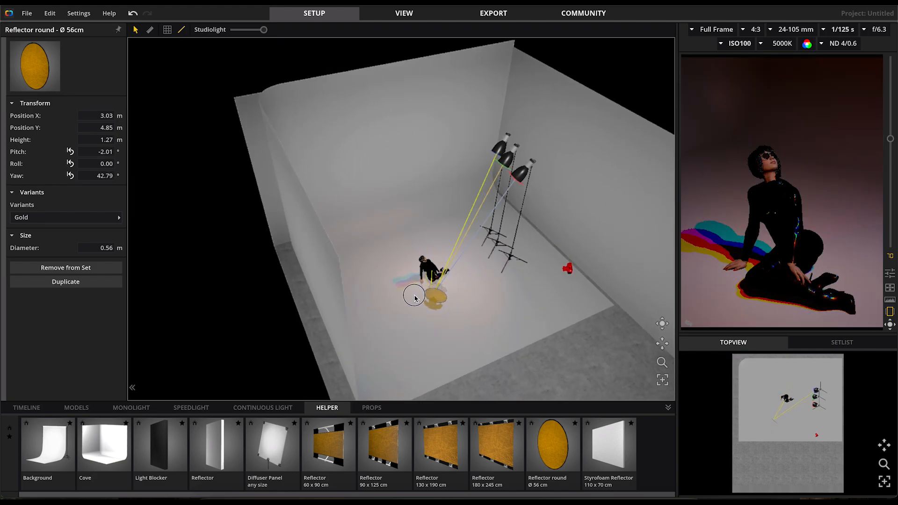
pyautogui.moveTo(416, 302); pyautogui.dragTo(416, 302)
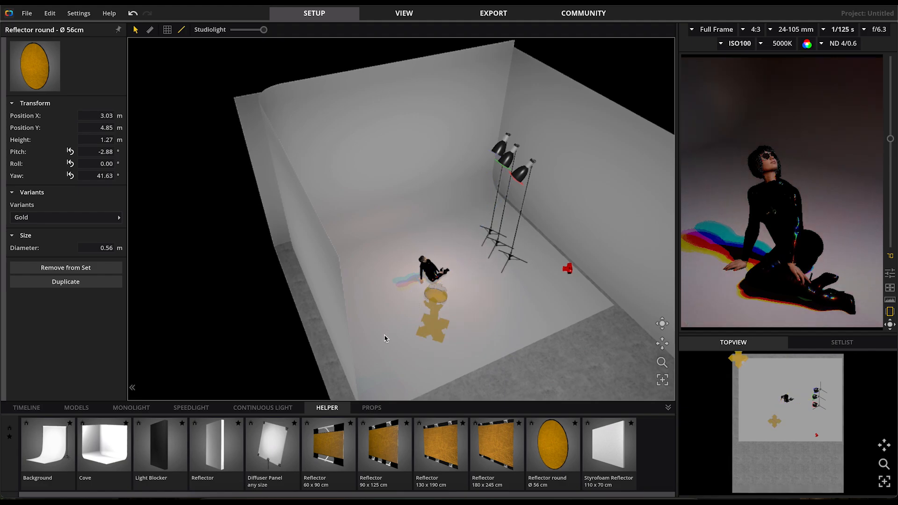
# Move the camera to about X 6.05 m, Y 5.74 m, height 2.01 m, aimed at about pitch 22.62°, yaw -41.46°
pyautogui.moveTo(552, 325); pyautogui.dragTo(465, 336)
pyautogui.click(448, 302)
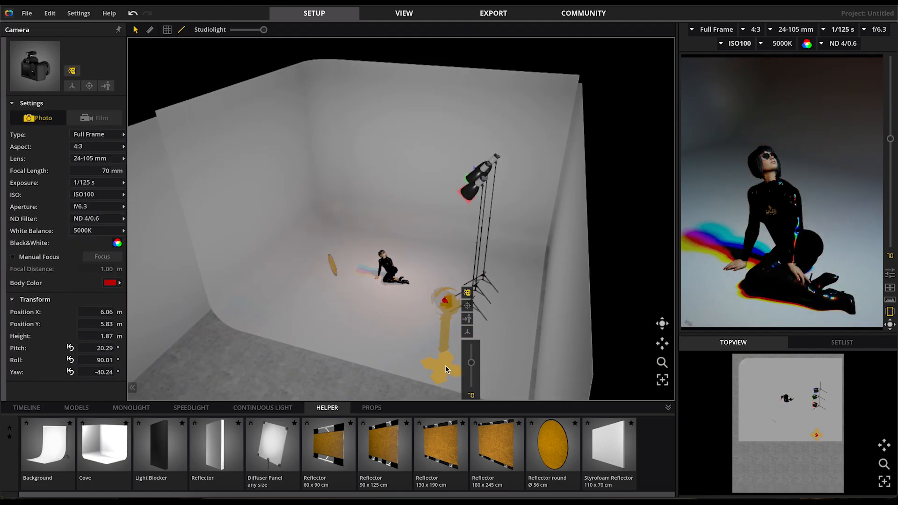
pyautogui.moveTo(447, 371); pyautogui.dragTo(459, 260)
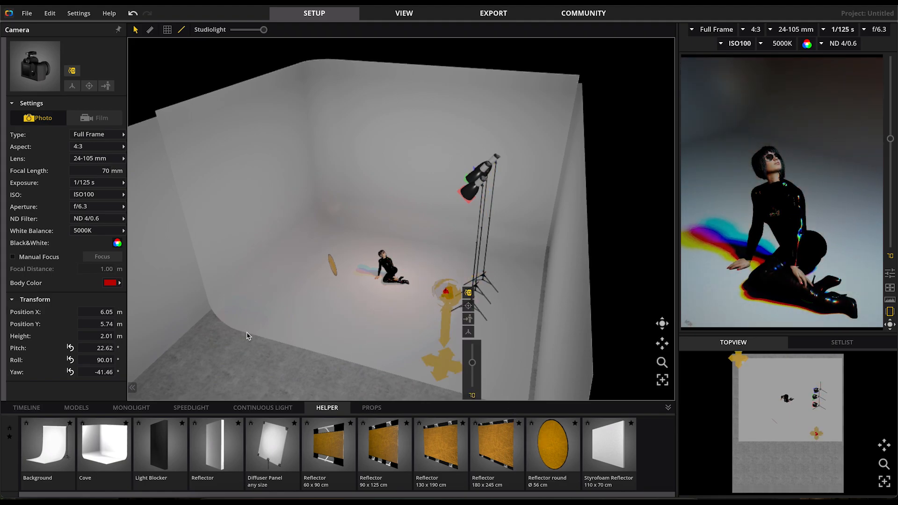
# Examine the flashes, reflector and model from several angles, and swap the camera image into the main view
pyautogui.moveTo(315, 338); pyautogui.dragTo(377, 273)
pyautogui.scroll(3, 449, 283)
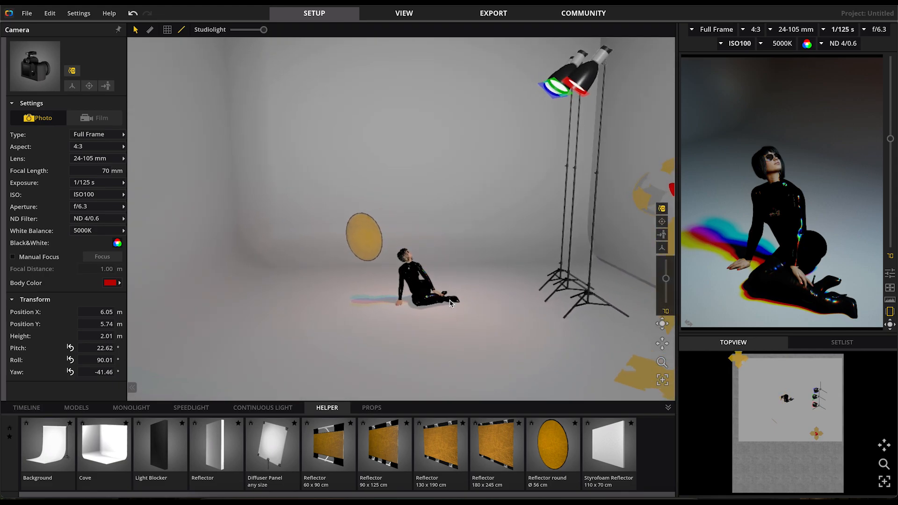
pyautogui.moveTo(444, 345)
pyautogui.mouseDown()
pyautogui.moveTo(491, 353)
pyautogui.moveTo(461, 357)
pyautogui.moveTo(463, 324)
pyautogui.moveTo(433, 336)
pyautogui.moveTo(393, 331)
pyautogui.moveTo(380, 341)
pyautogui.moveTo(449, 334)
pyautogui.mouseUp()
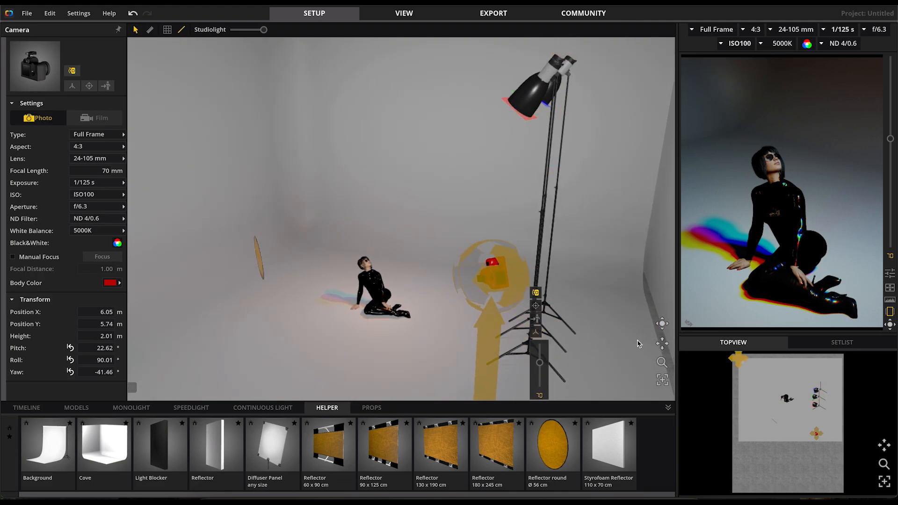
pyautogui.click(688, 323)
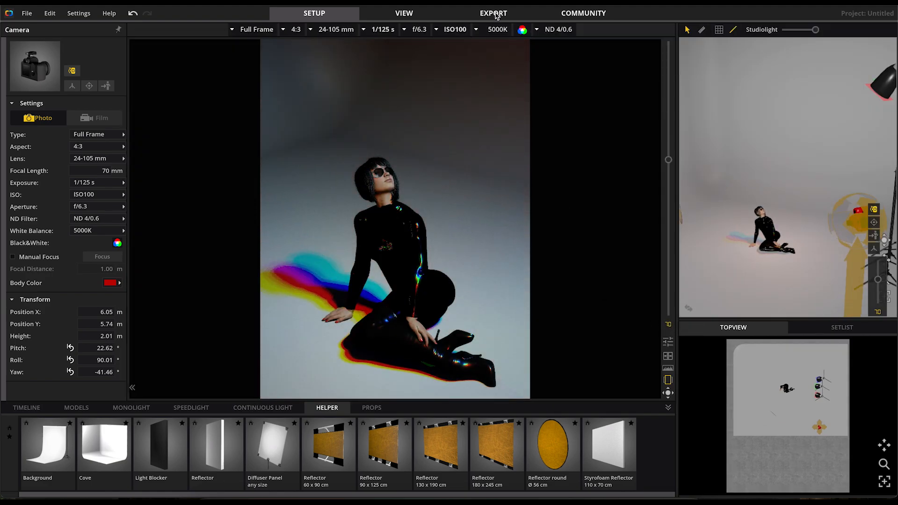
# Store the seated model's lighting setup as a new snap for export and set the export resolution to 3840 px
pyautogui.click(497, 15)
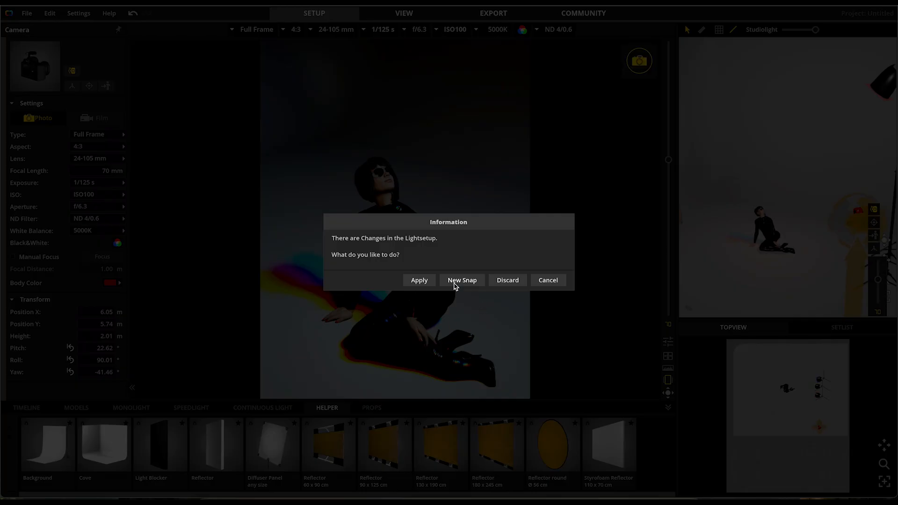
pyautogui.click(456, 282)
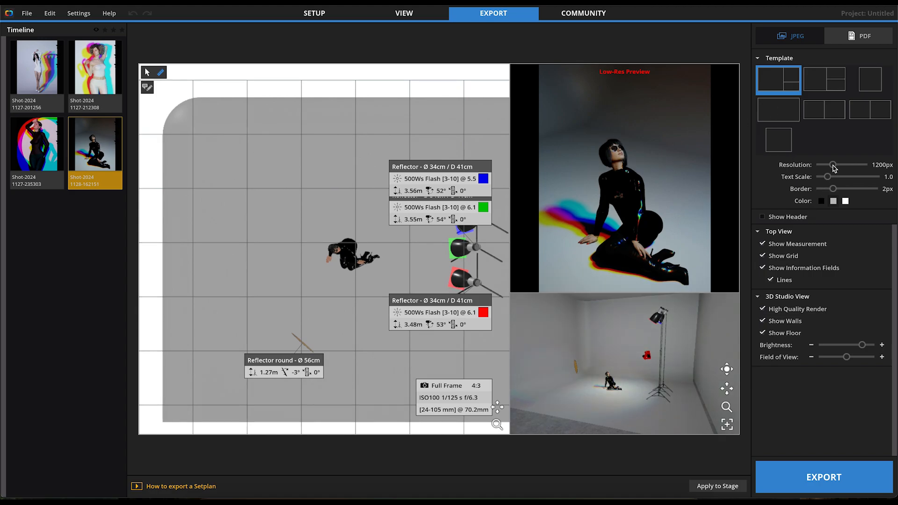
pyautogui.moveTo(833, 166); pyautogui.dragTo(876, 168)
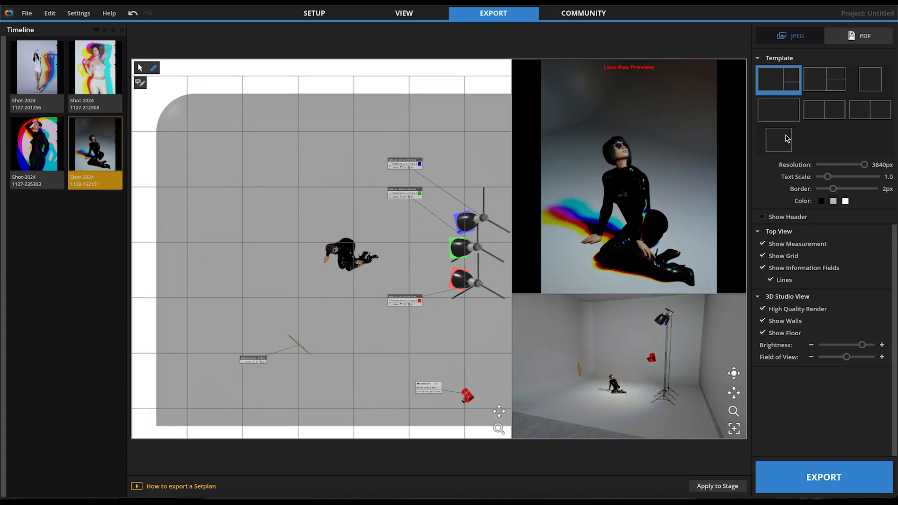
# Turn and enlarge the 3D studio view on the export sheet, and choose the last single-frame template
pyautogui.scroll(3, 606, 391)
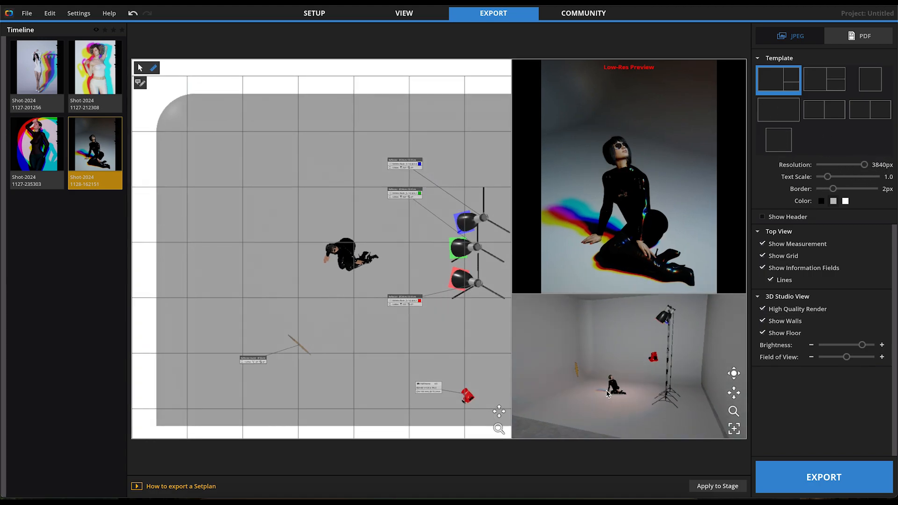
pyautogui.moveTo(634, 377); pyautogui.dragTo(666, 379, button='right')
pyautogui.scroll(2, 637, 383)
pyautogui.click(778, 140)
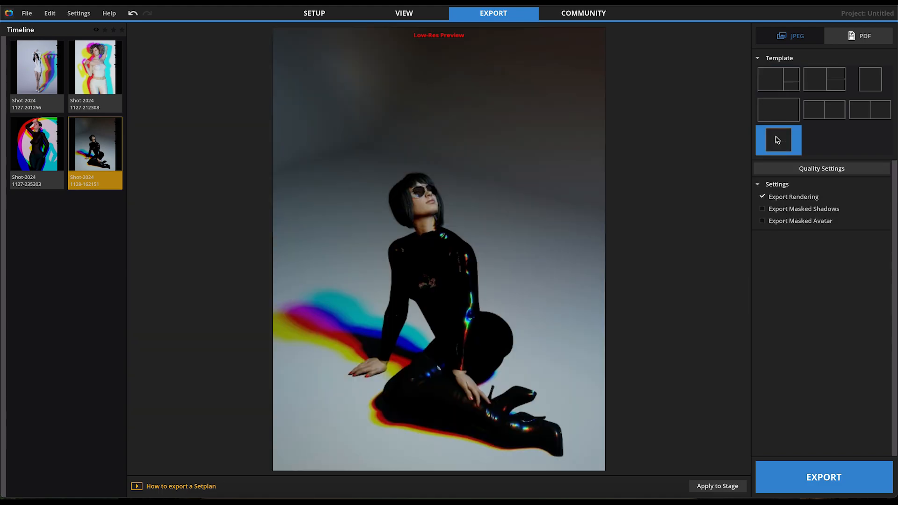